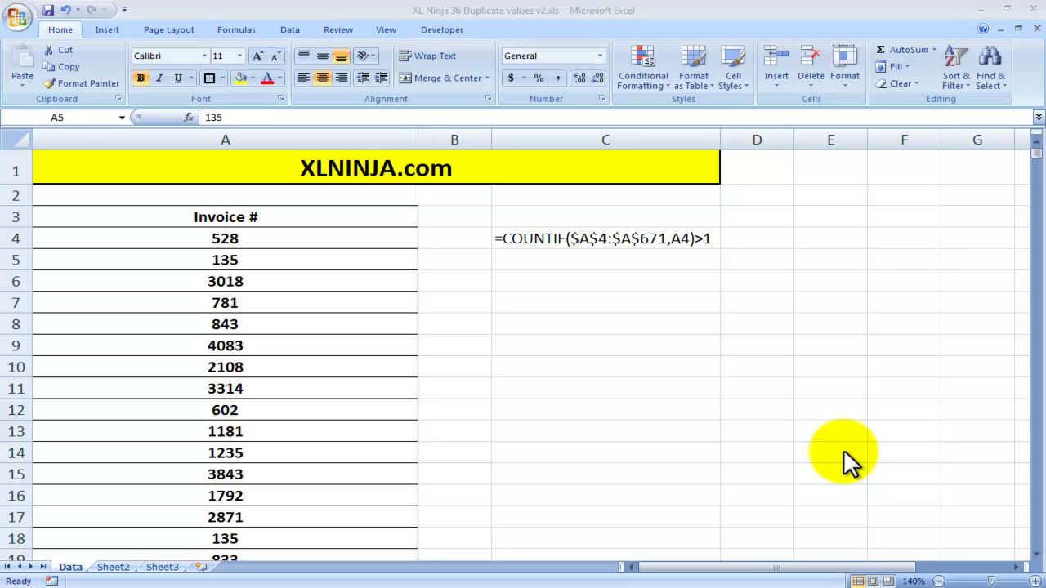
# Examine the formula text in C4 and the extent of the invoice number list in column A from A4 down
pyautogui.click(537, 240)
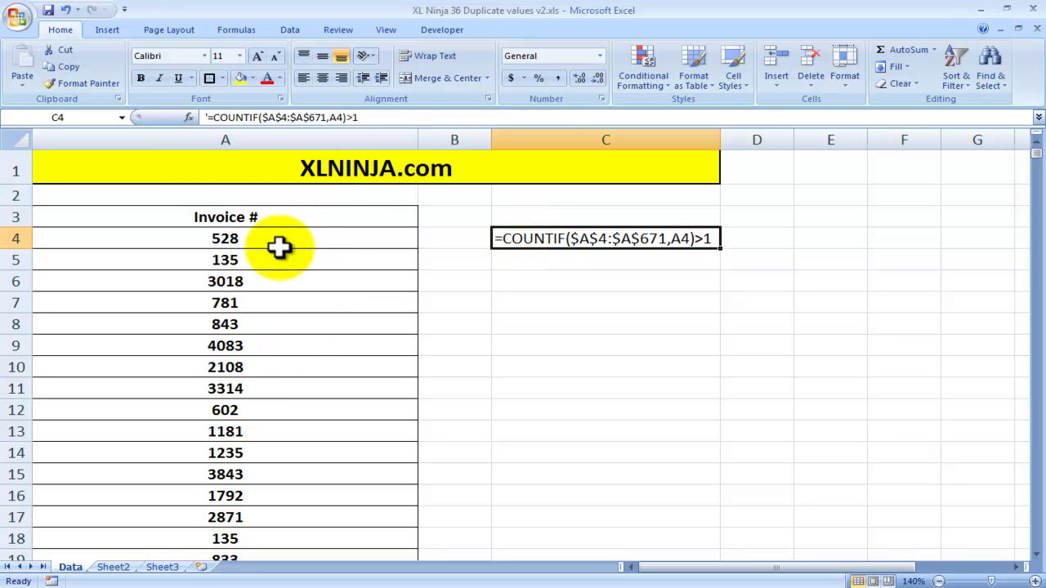
pyautogui.click(279, 245)
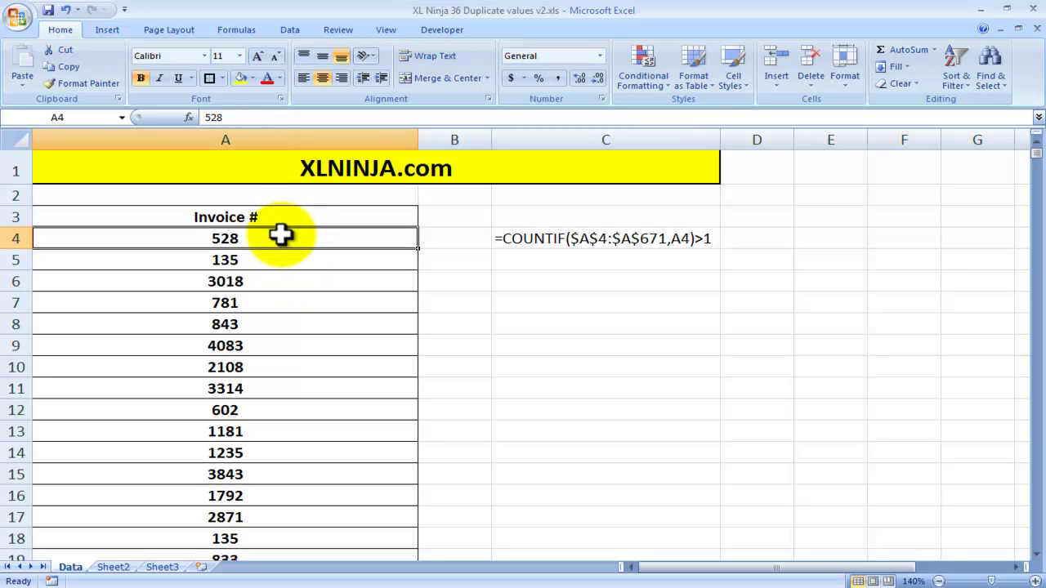
pyautogui.hotkey('ctrl', 'Down')
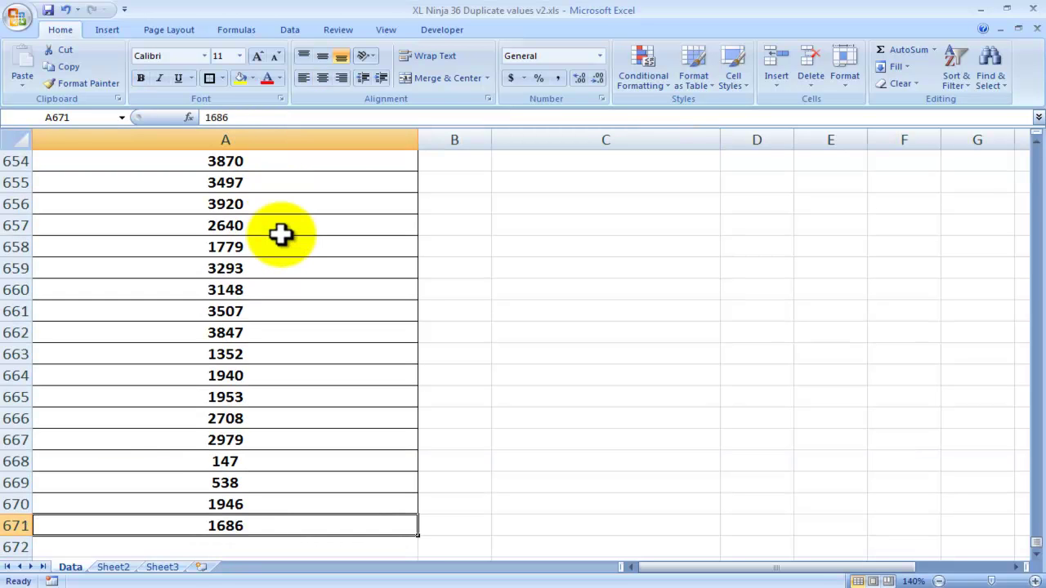
pyautogui.hotkey('ctrl', 'Up')
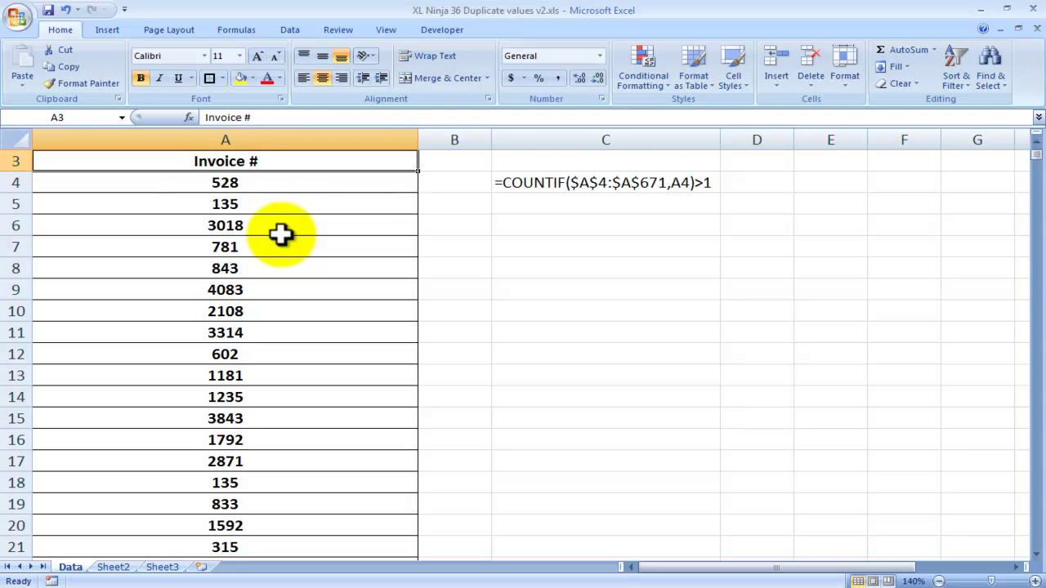
pyautogui.hotkey('ctrl', 'Up')
pyautogui.press('Down')
pyautogui.press('Down')
pyautogui.press('Down')
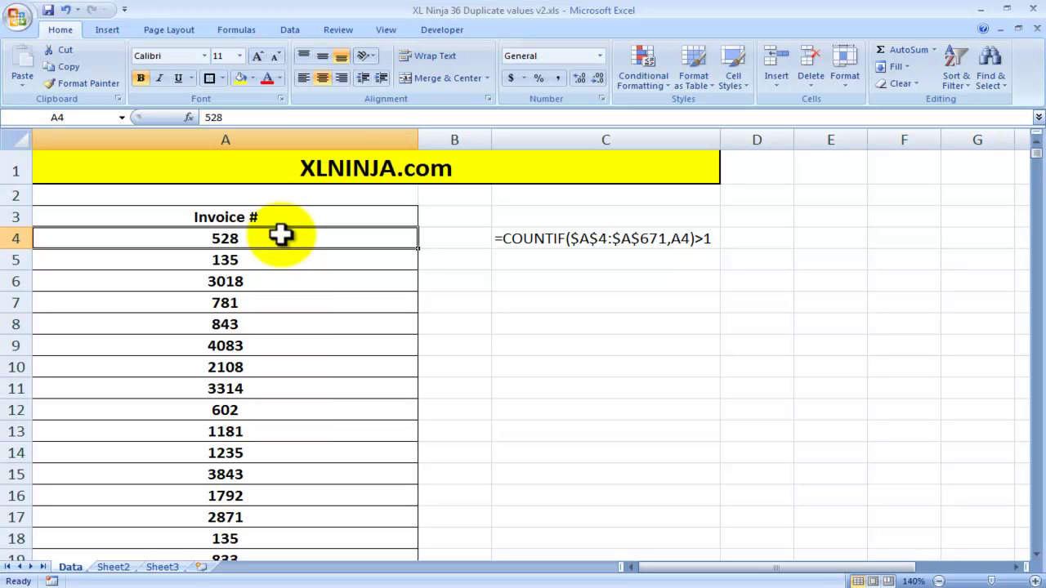
# Inspect the range argument $A$4:$A$671 in the COUNTIF formula text in C4
pyautogui.click(515, 239)
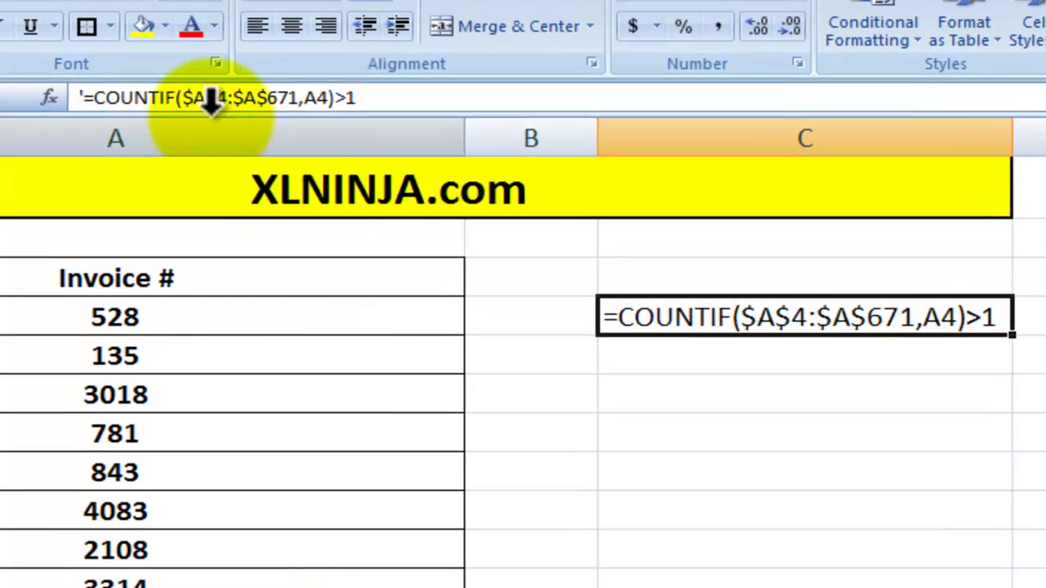
pyautogui.click(182, 97)
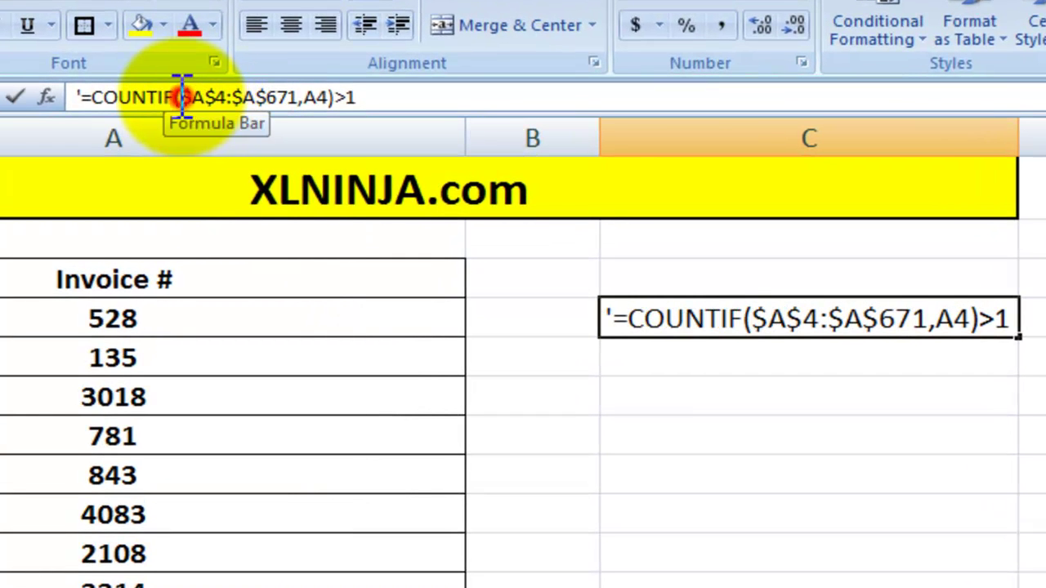
pyautogui.moveTo(182, 97); pyautogui.dragTo(296, 97)
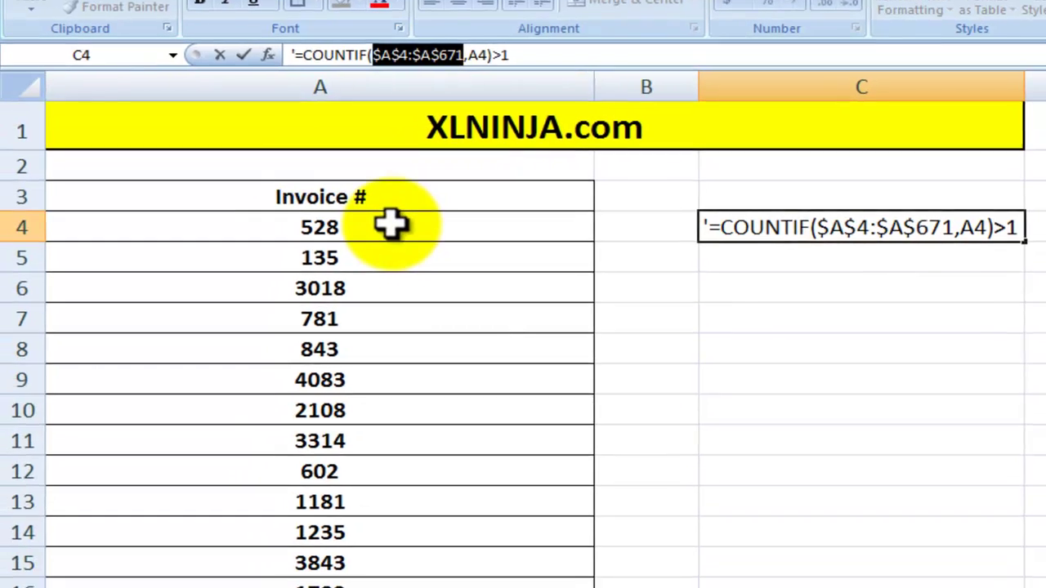
pyautogui.click(328, 318)
pyautogui.click(712, 227)
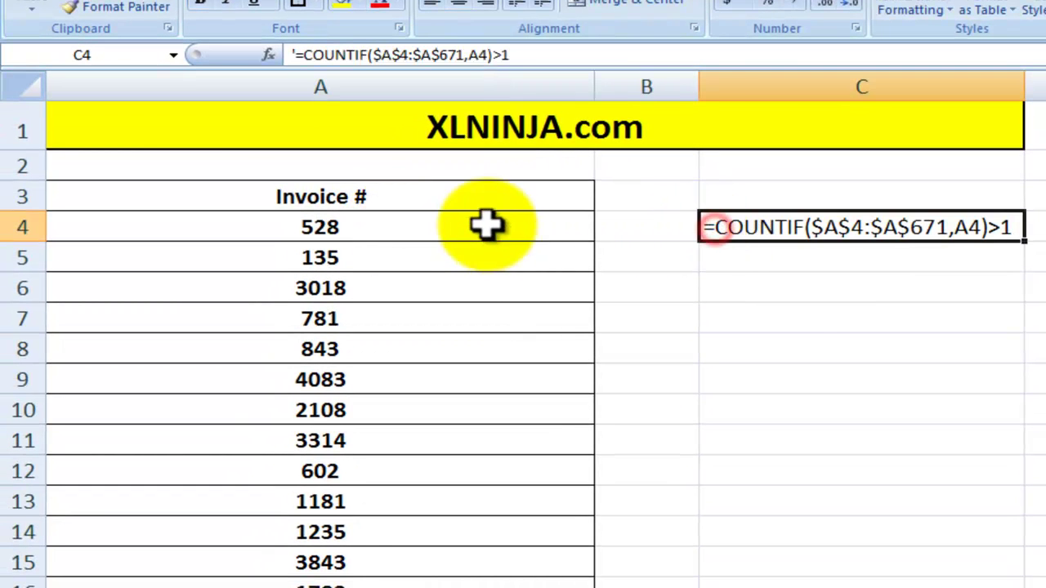
# Compare the first and last invoice cells in column A with the range and A4 criterion of C4's COUNTIF formula
pyautogui.click(466, 235)
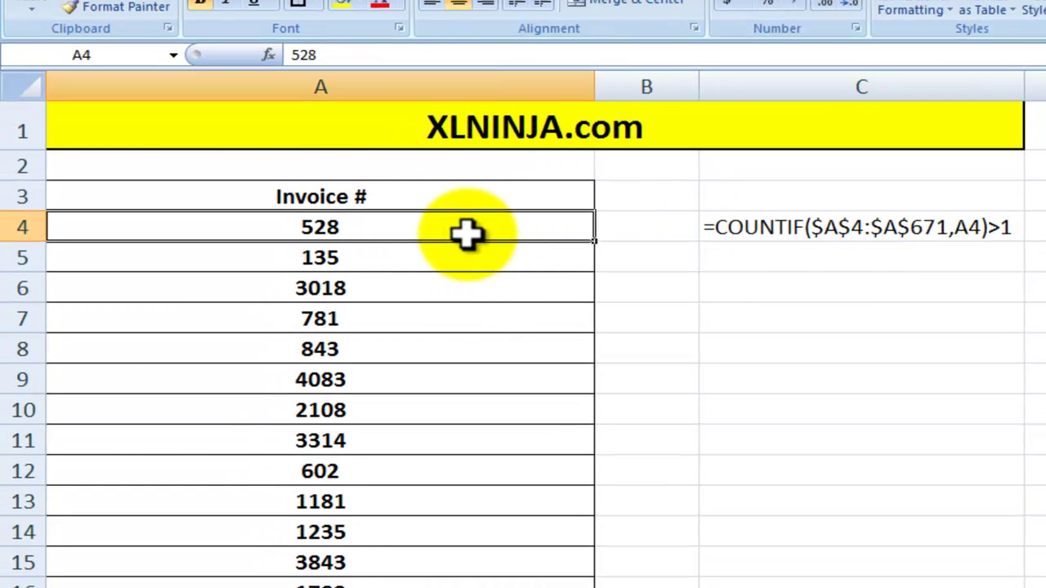
pyautogui.hotkey('ctrl', 'Down')
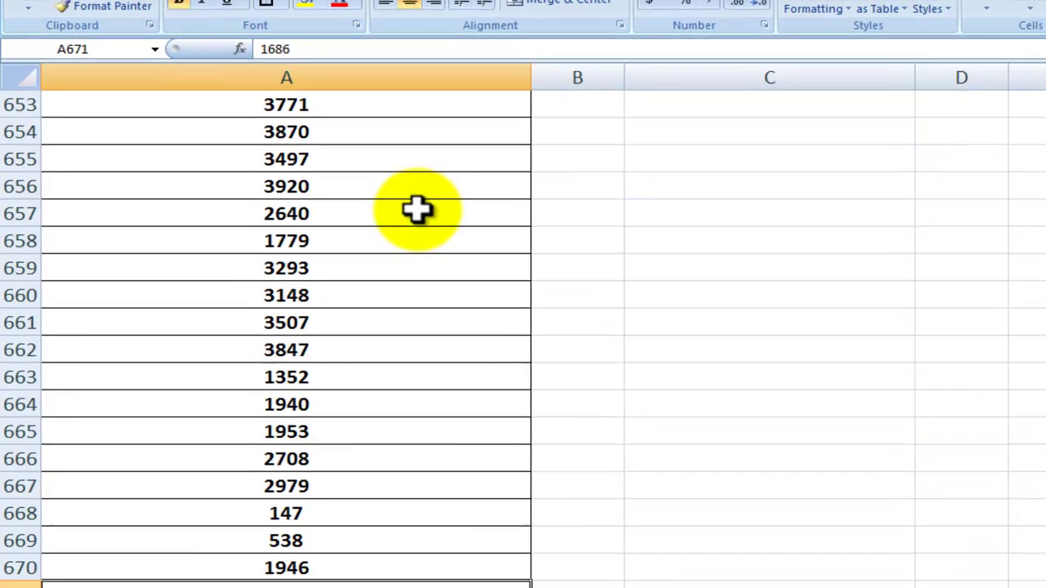
pyautogui.hotkey('ctrl', 'Up')
pyautogui.press('Down')
pyautogui.press('Right')
pyautogui.press('Right')
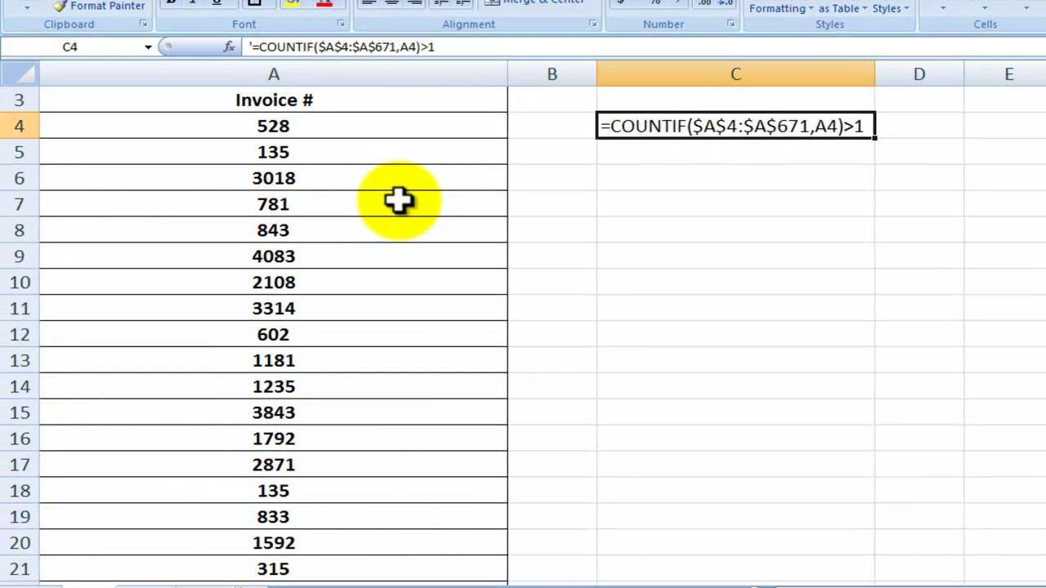
pyautogui.scroll(1, 398, 201)
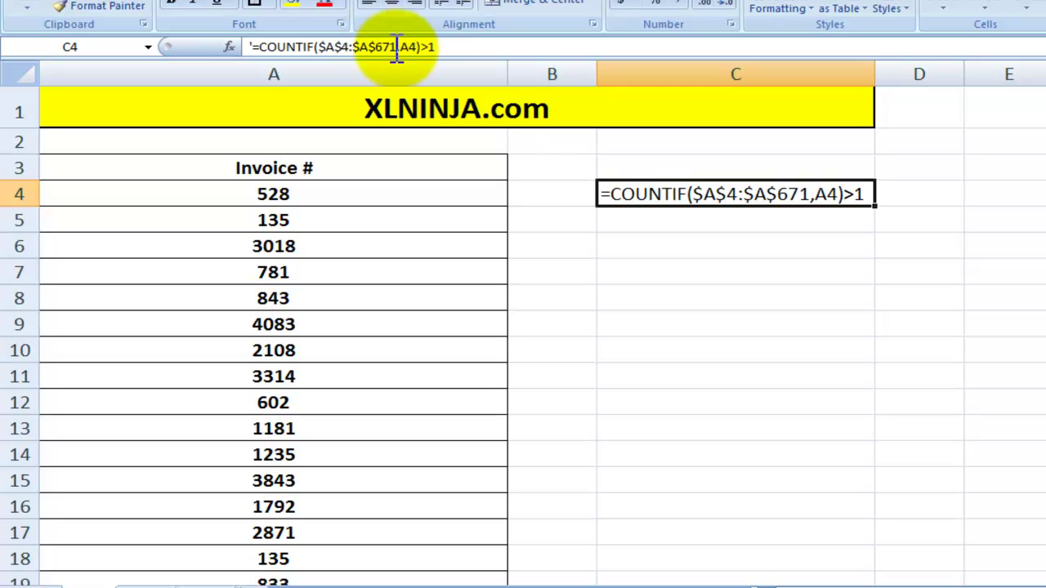
pyautogui.click(300, 193)
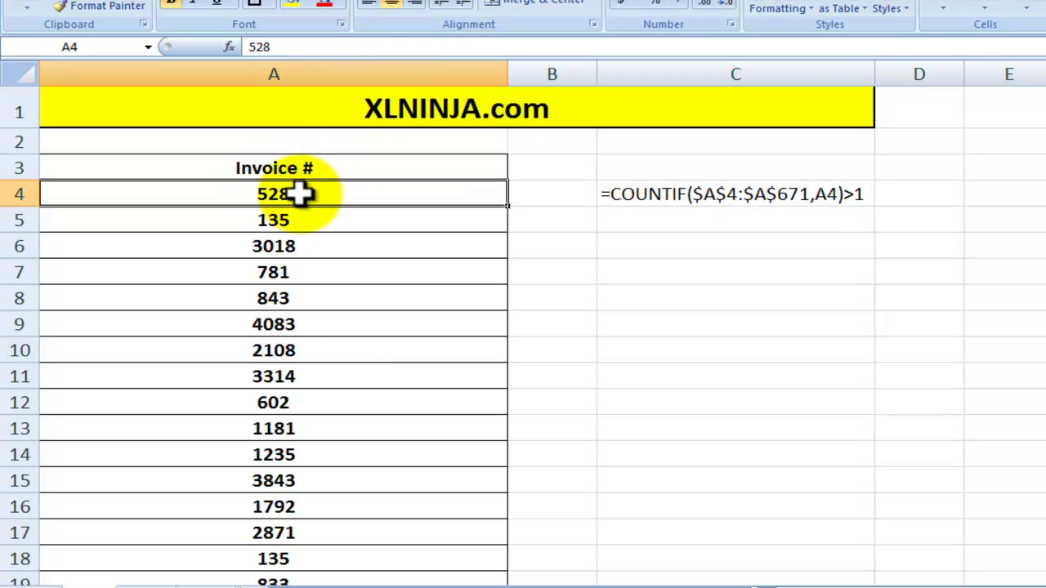
pyautogui.click(645, 194)
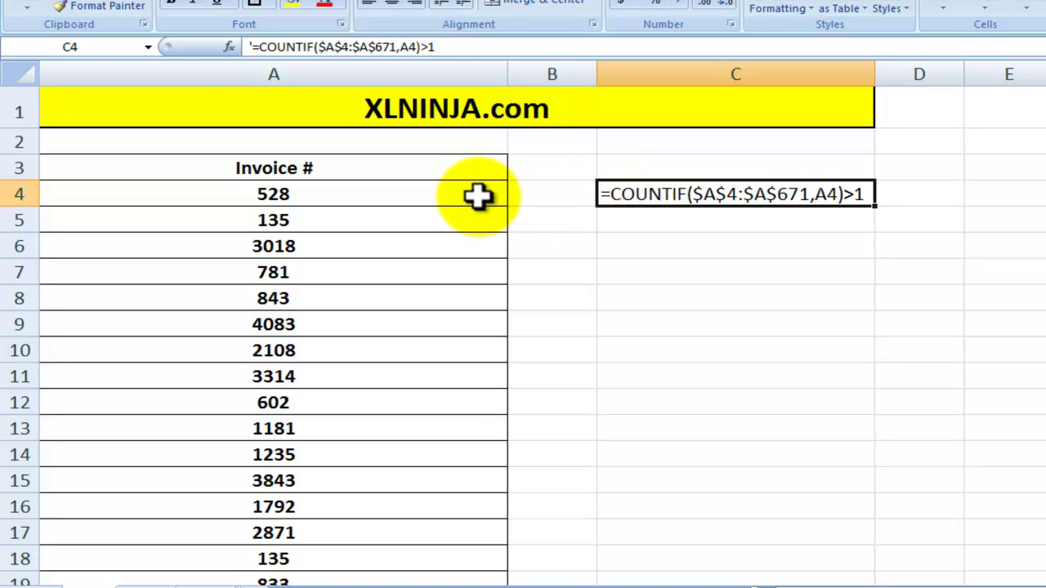
pyautogui.click(402, 195)
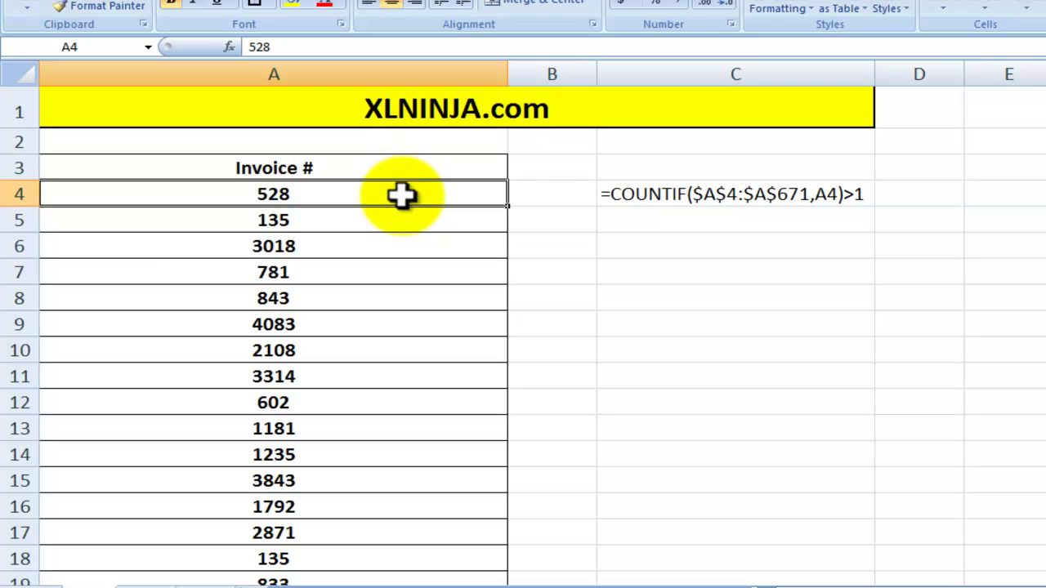
# Copy the formula text =COUNTIF($A$4:$A$671,A4)>1 from C4 without its leading apostrophe, leaving the cell unedited
pyautogui.click(665, 199)
pyautogui.click(466, 47)
pyautogui.moveTo(467, 47); pyautogui.dragTo(255, 47)
pyautogui.hotkey('ctrl', 'c')
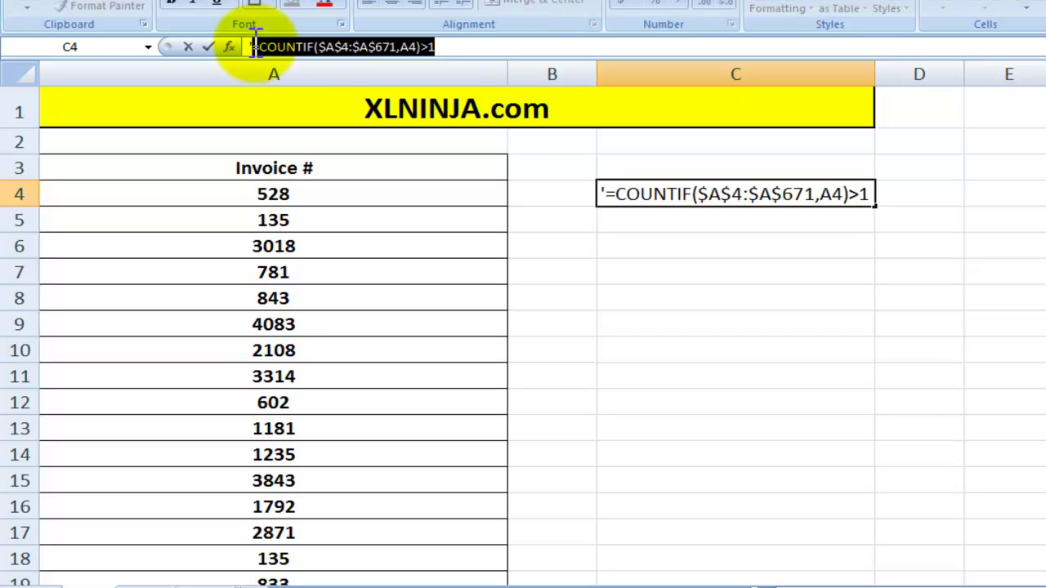
pyautogui.press('Escape')
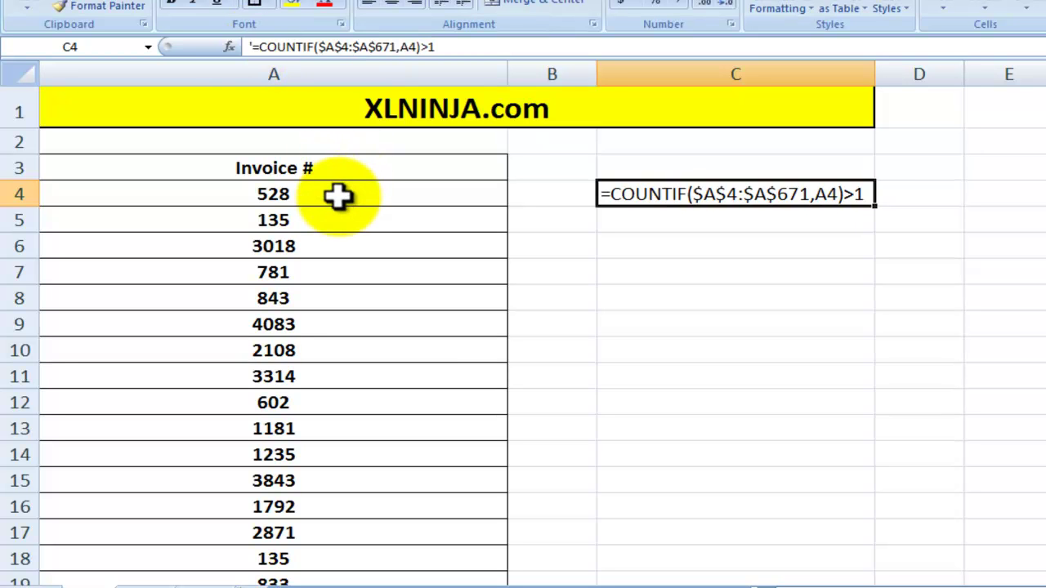
# Start a formula-based conditional formatting rule for A4 with the copied formula =COUNTIF($A$4:$A$671,A4)>1
pyautogui.click(338, 195)
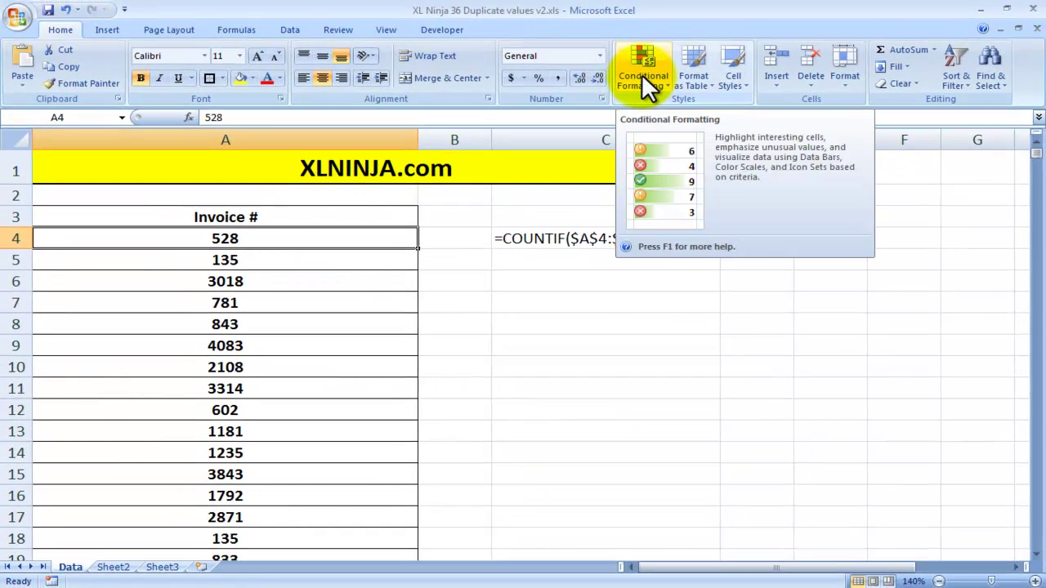
pyautogui.click(642, 73)
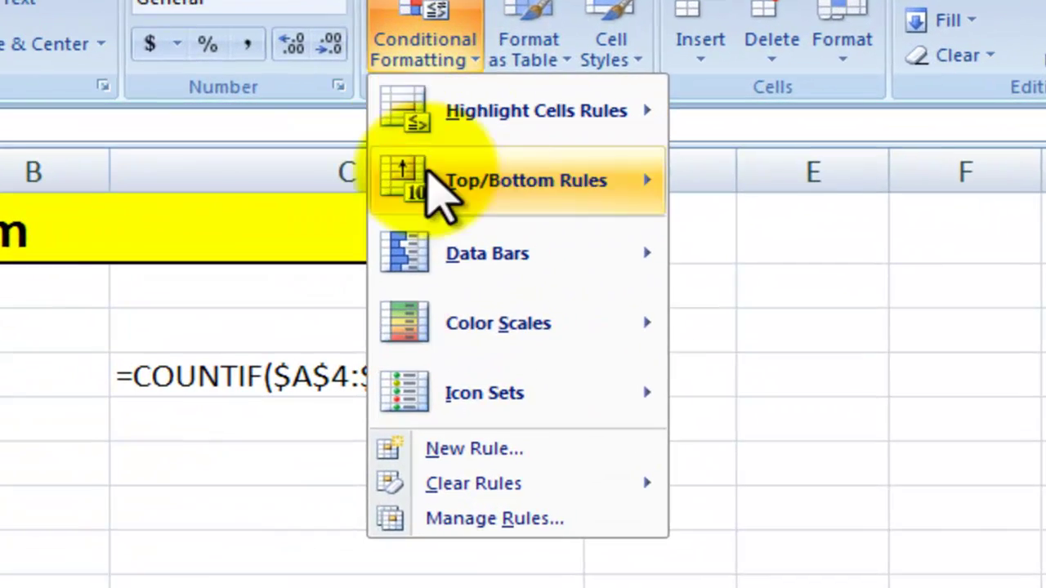
pyautogui.click(465, 449)
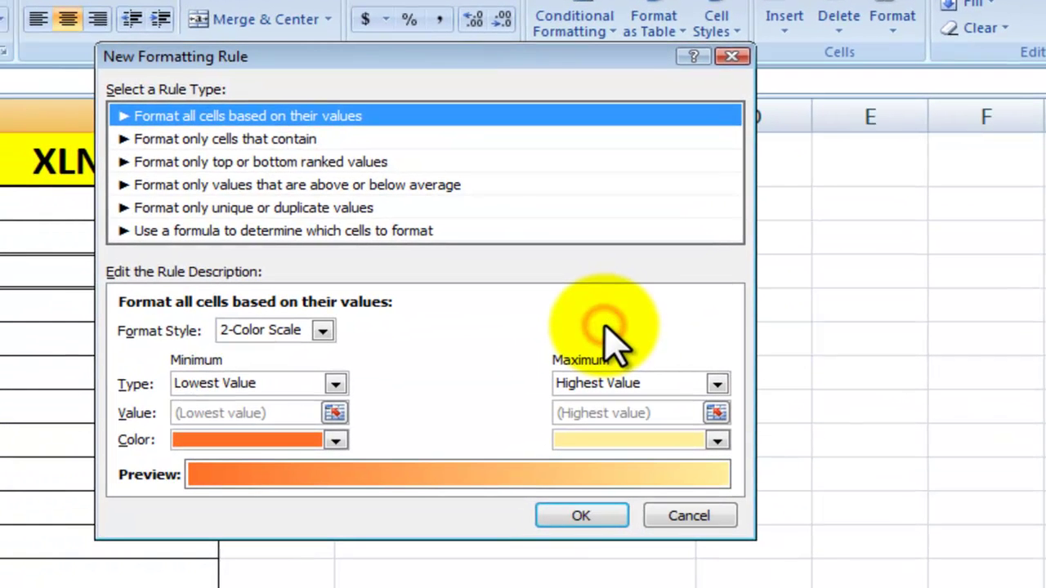
pyautogui.click(173, 234)
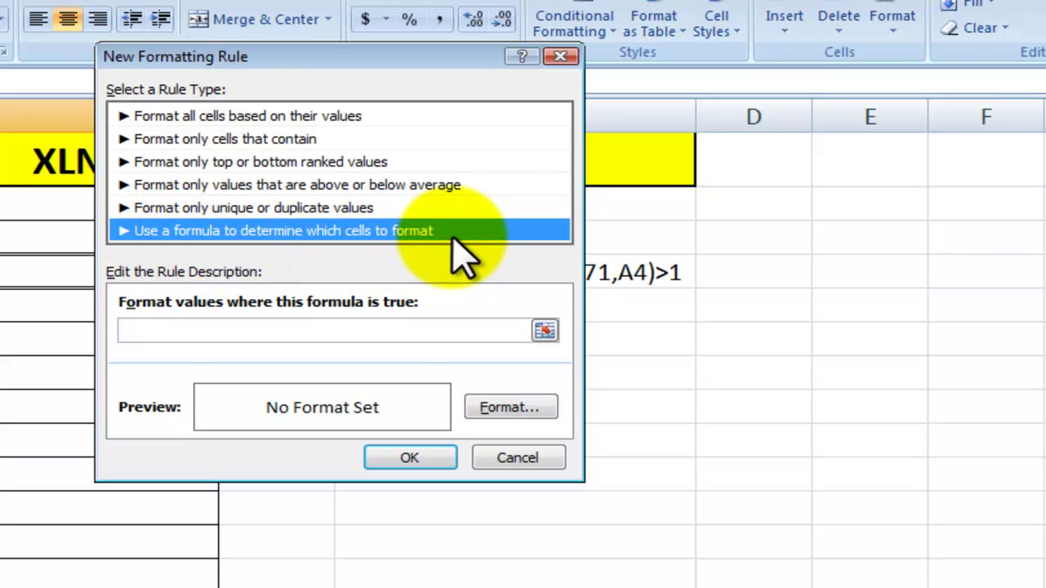
pyautogui.click(349, 329)
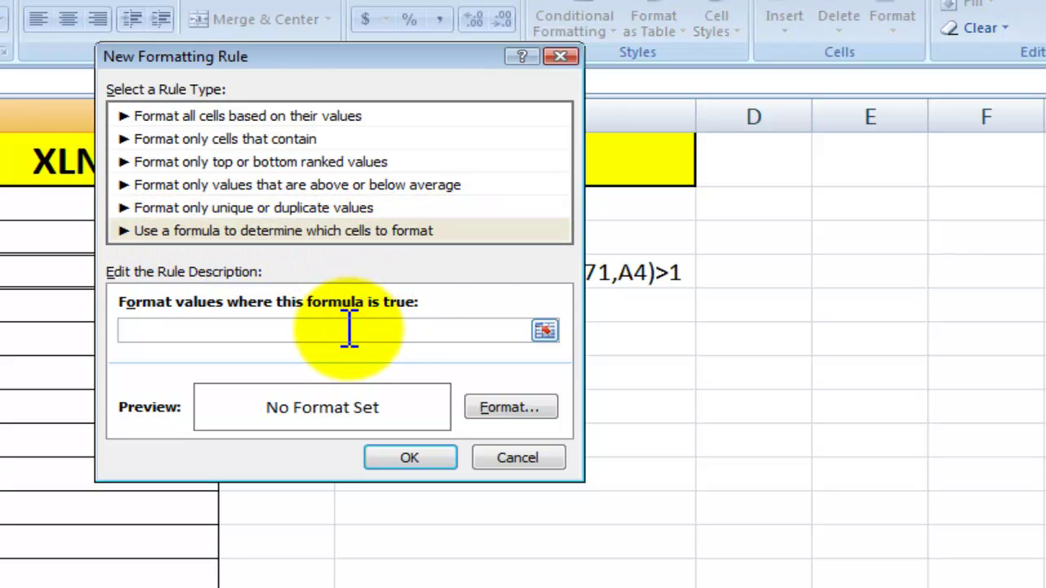
pyautogui.hotkey('ctrl', 'v')
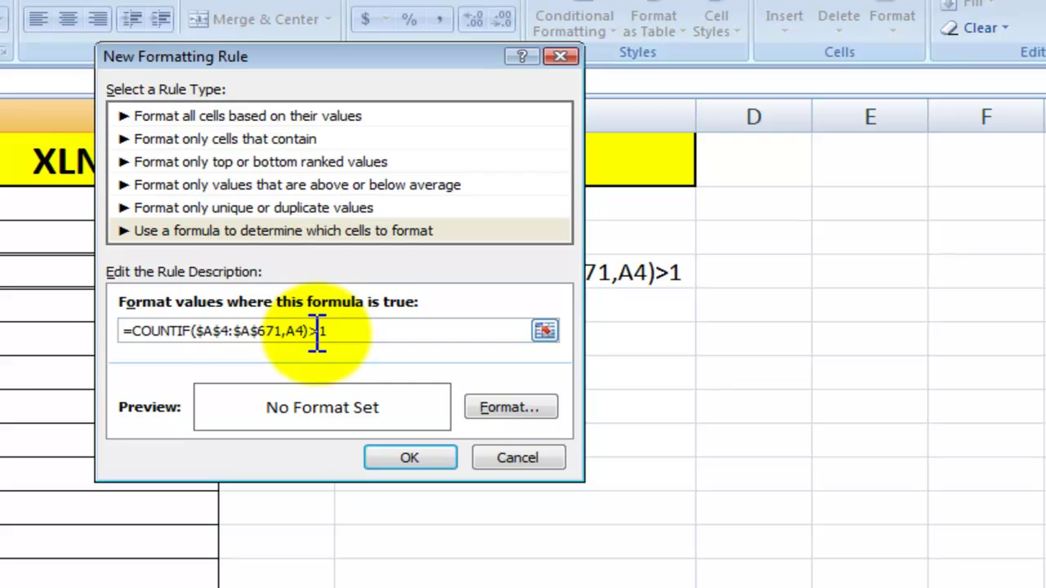
# Give the formatting rule a red background fill and apply it to A4
pyautogui.click(503, 409)
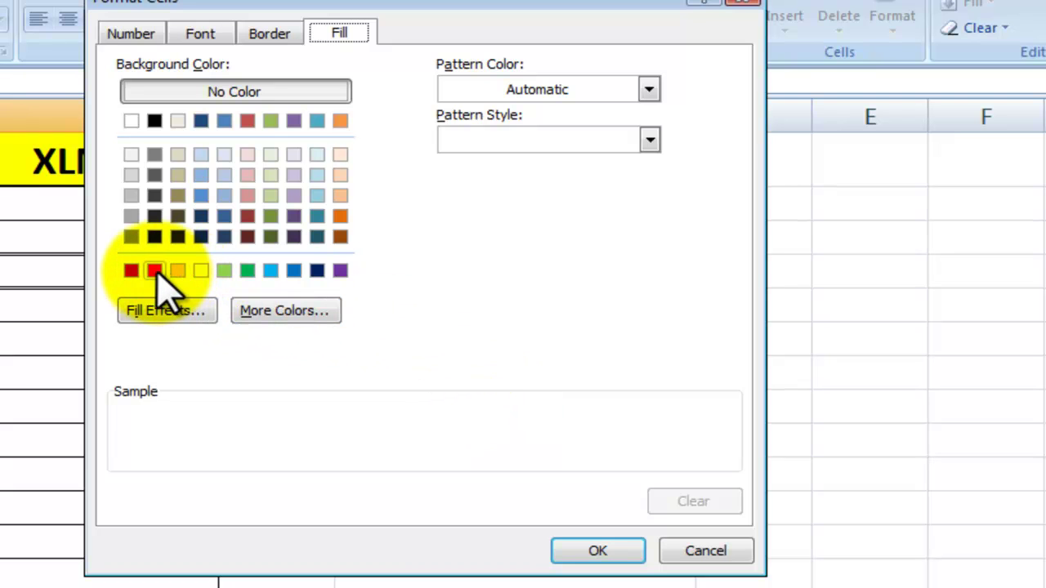
pyautogui.click(154, 270)
pyautogui.click(588, 547)
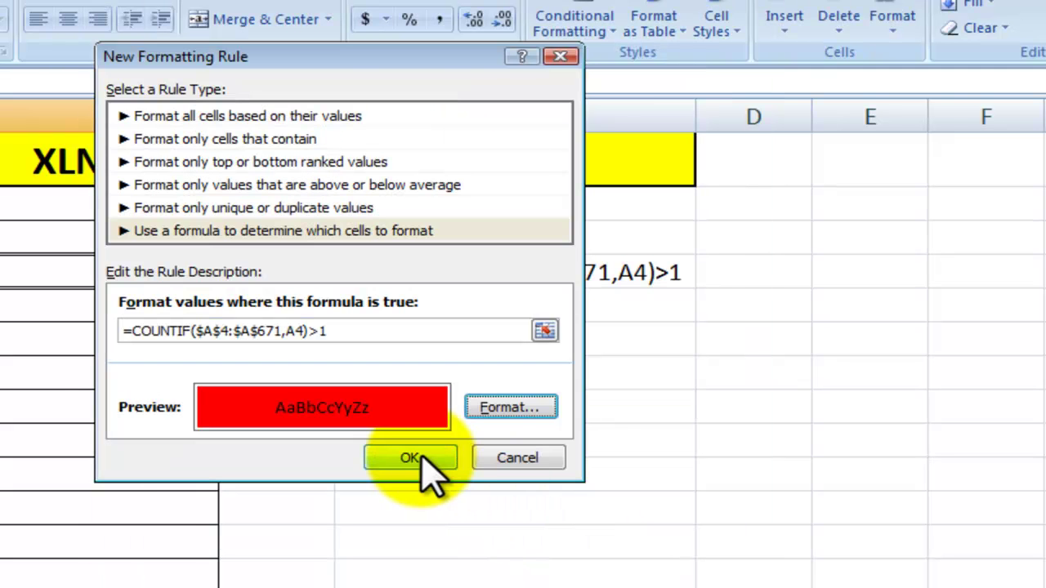
pyautogui.click(417, 459)
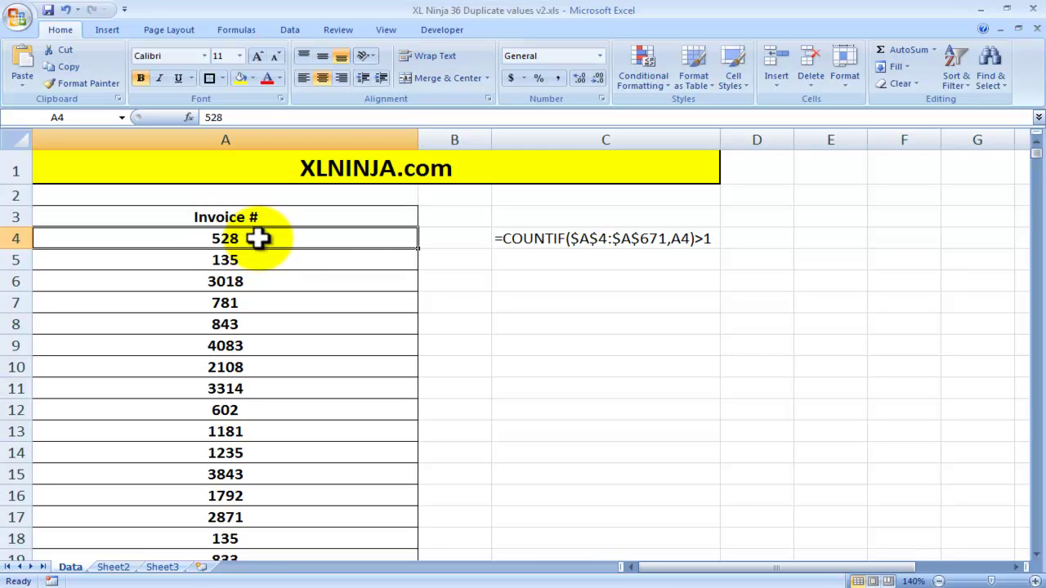
# Copy A4 and paste only its formats onto the whole invoice list A4:A671
pyautogui.rightClick(259, 238)
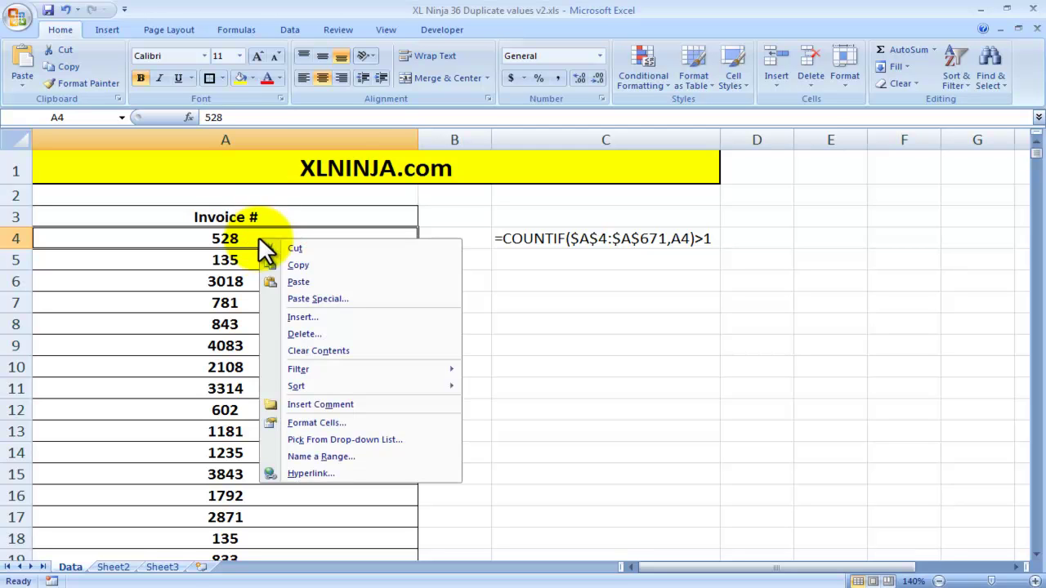
pyautogui.click(278, 265)
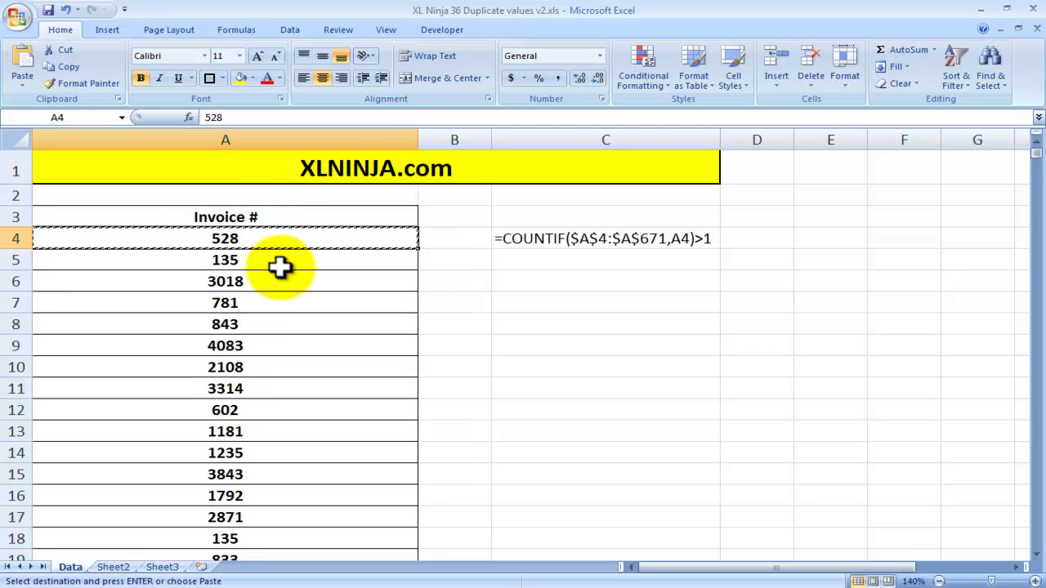
pyautogui.hotkey('ctrl', 'shift', 'Down')
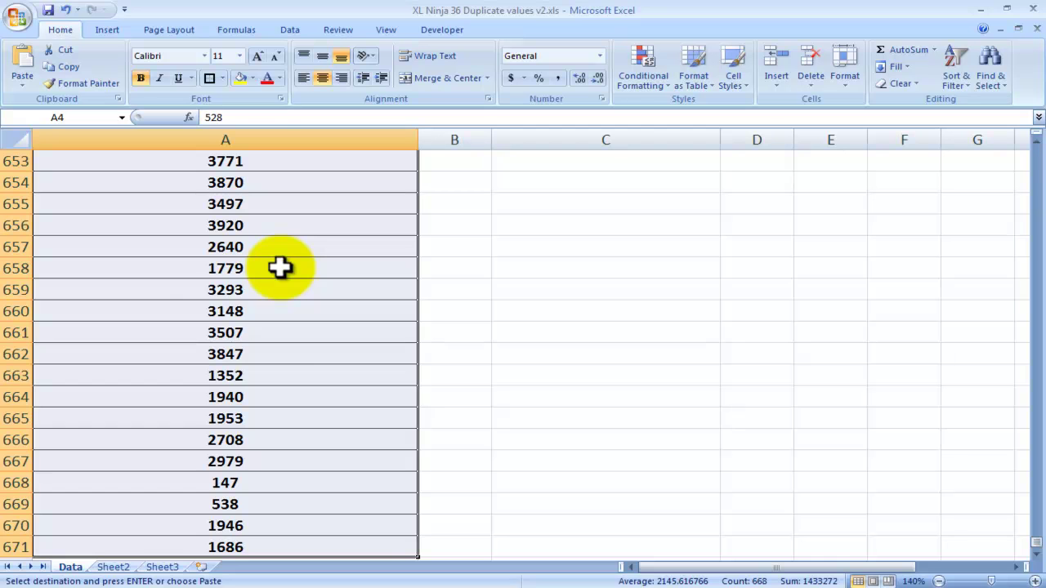
pyautogui.rightClick(280, 266)
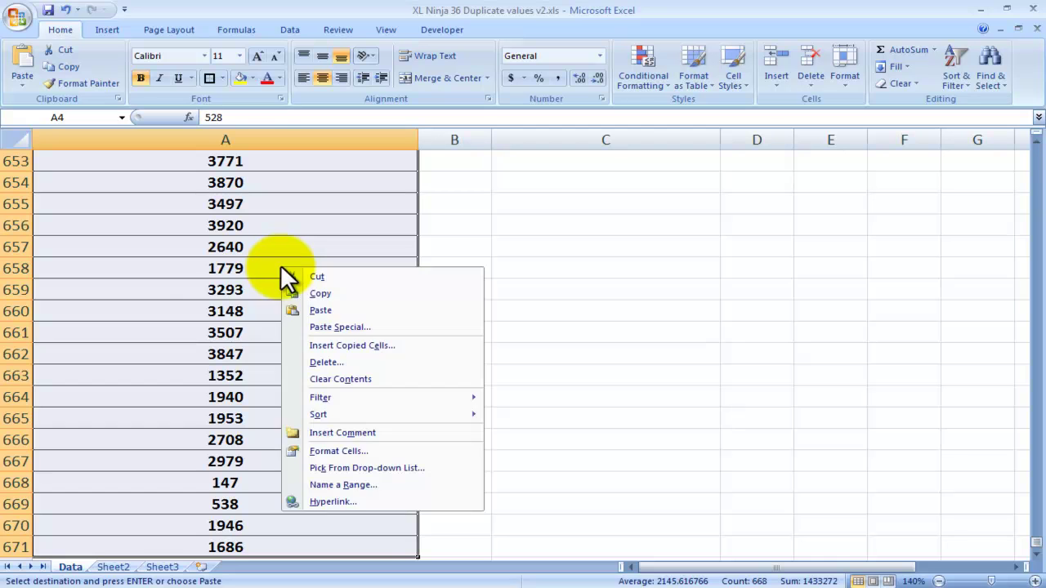
pyautogui.click(320, 328)
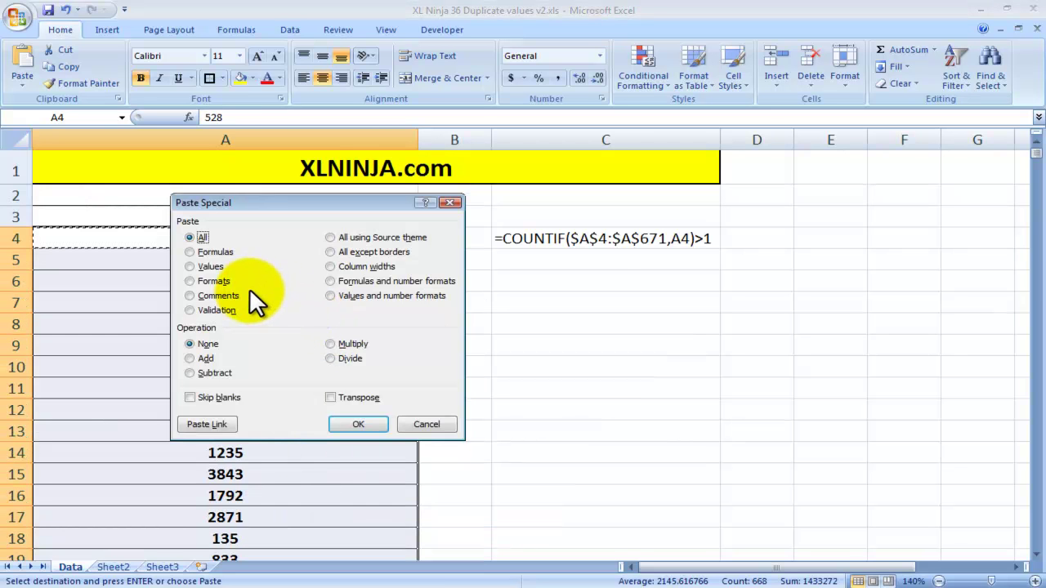
pyautogui.click(224, 281)
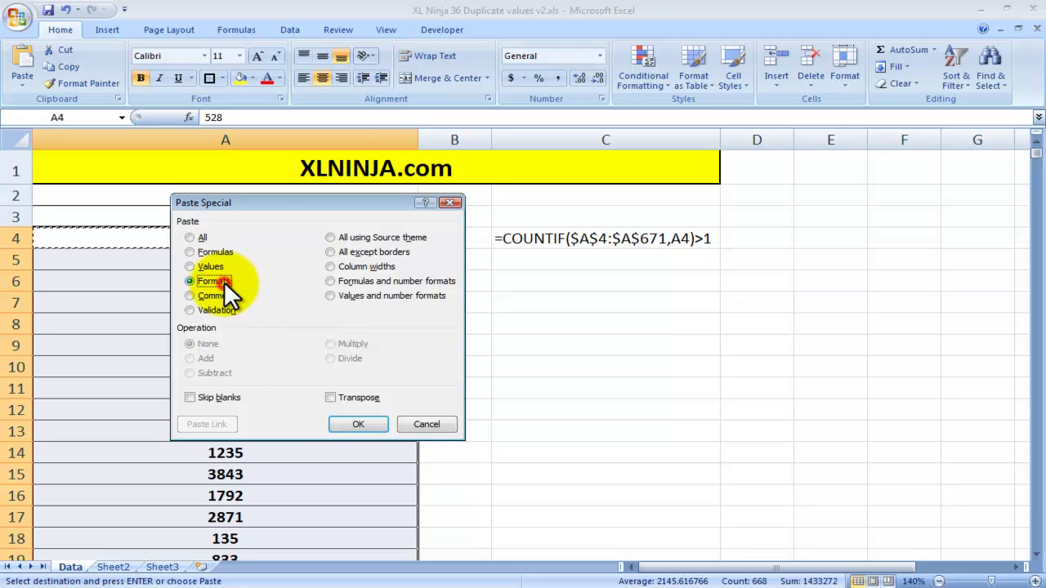
pyautogui.click(343, 421)
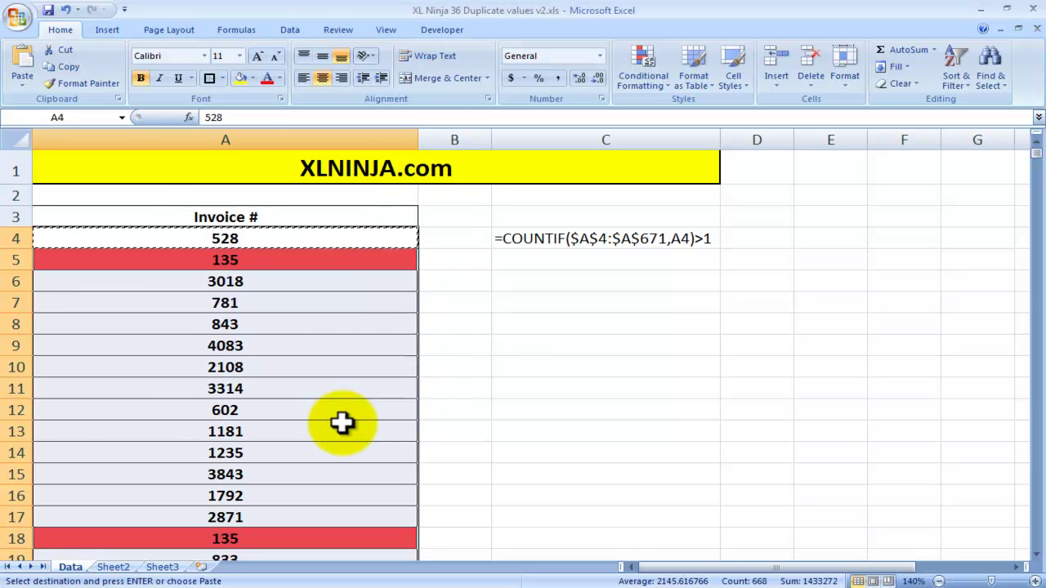
pyautogui.click(308, 344)
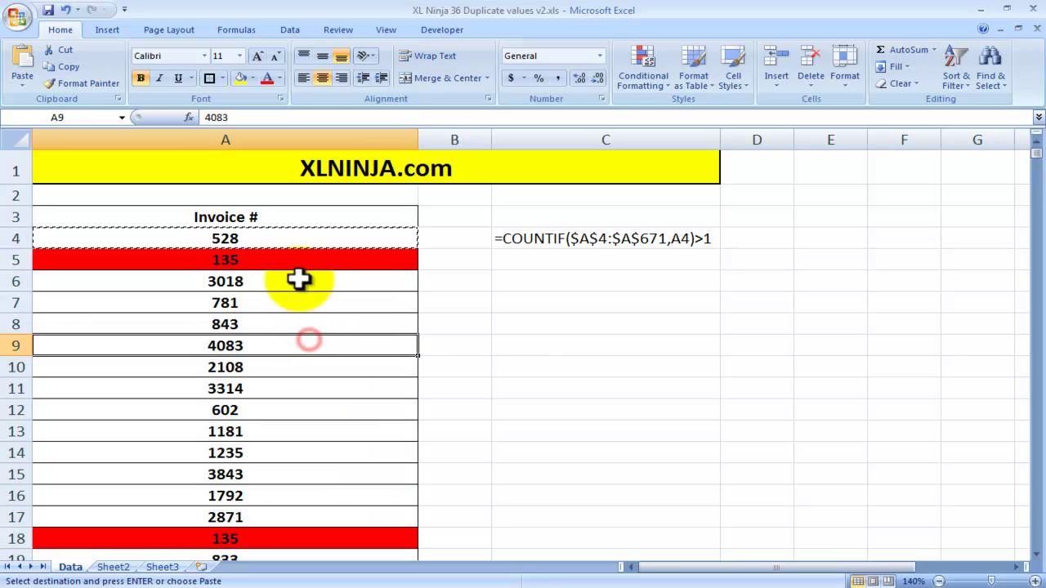
# Examine the invoice list in column A for the duplicate numbers highlighted in red
pyautogui.click(299, 259)
pyautogui.scroll(-8, 286, 344)
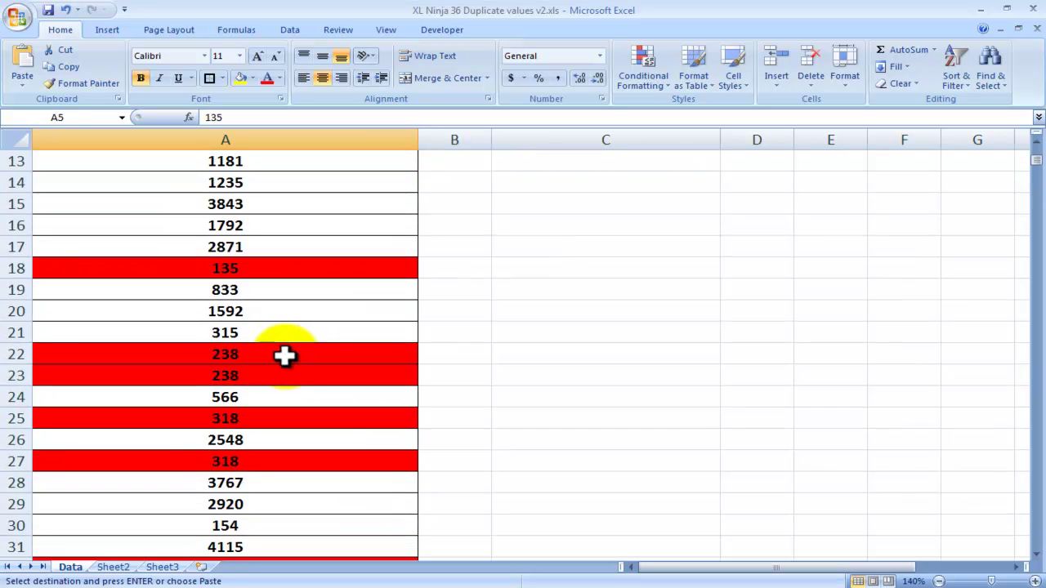
pyautogui.scroll(-13, 284, 354)
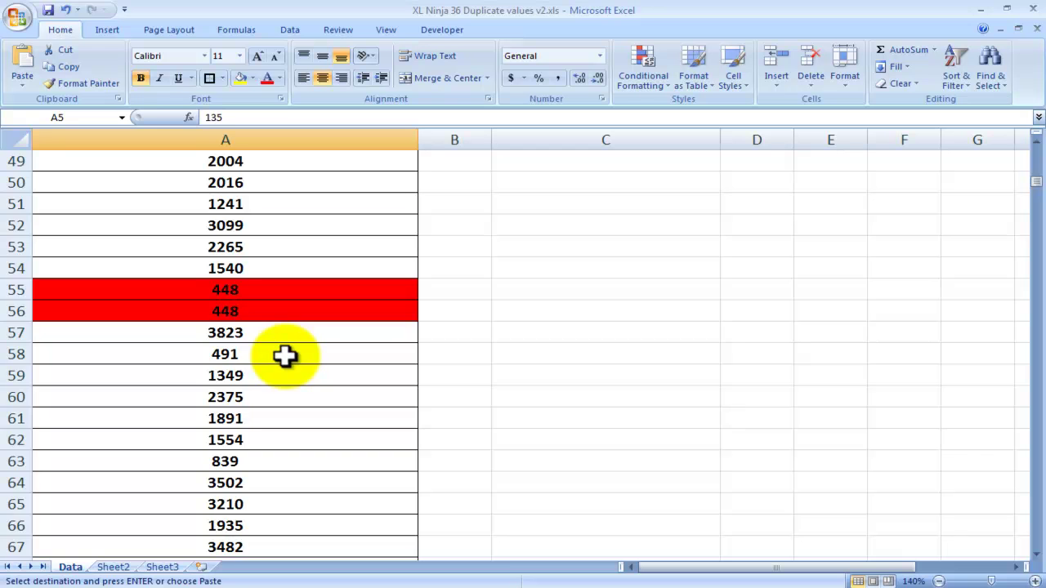
pyautogui.scroll(-9, 284, 355)
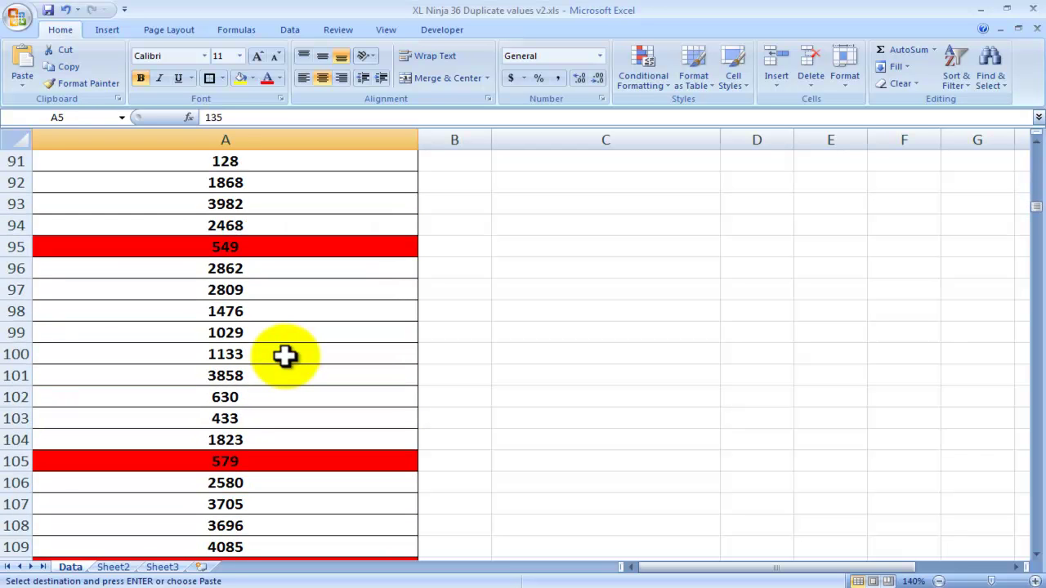
pyautogui.scroll(20, 285, 355)
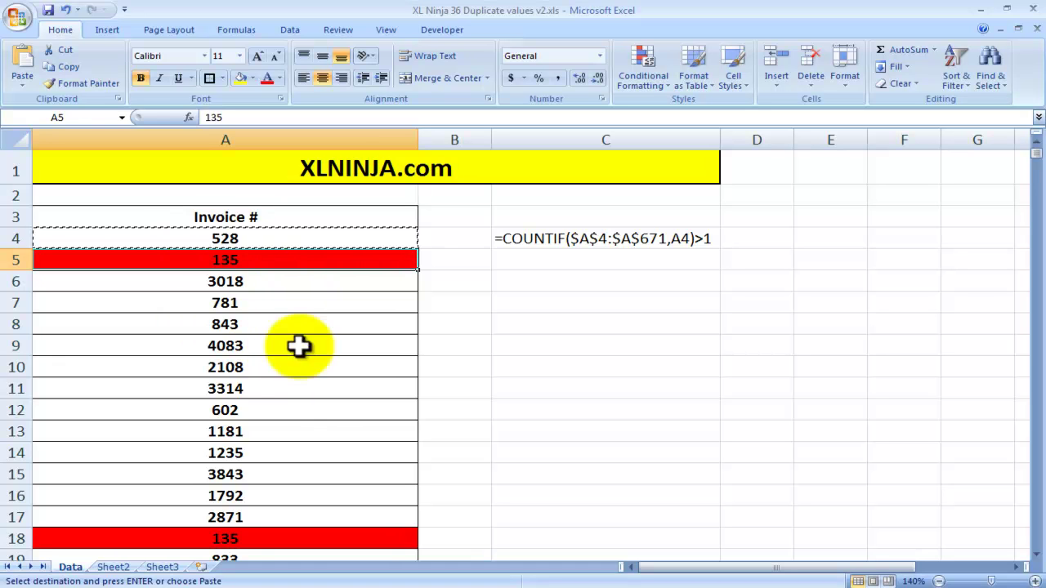
pyautogui.scroll(-6, 243, 368)
pyautogui.scroll(-8, 243, 368)
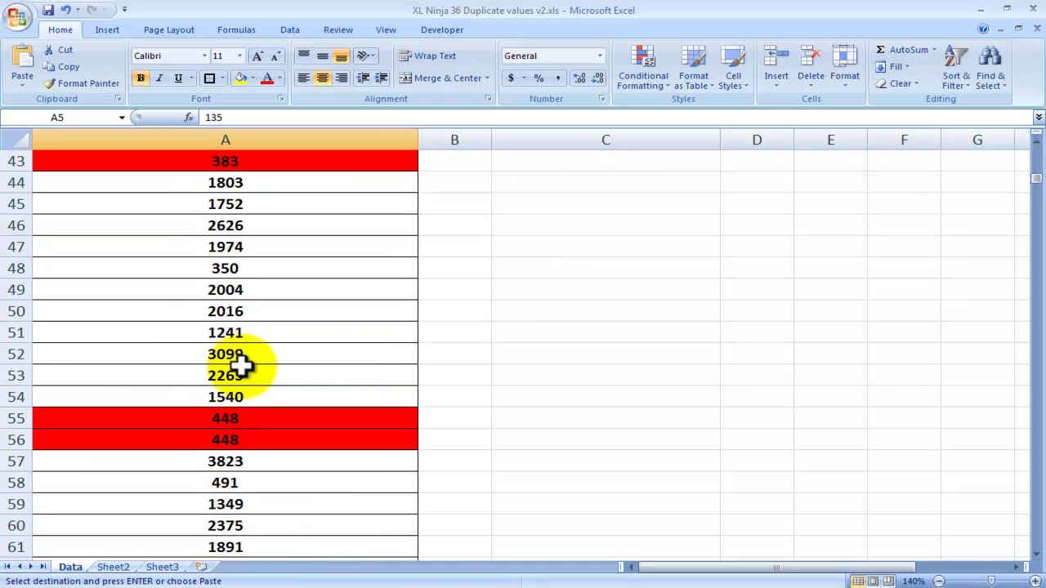
pyautogui.scroll(14, 243, 368)
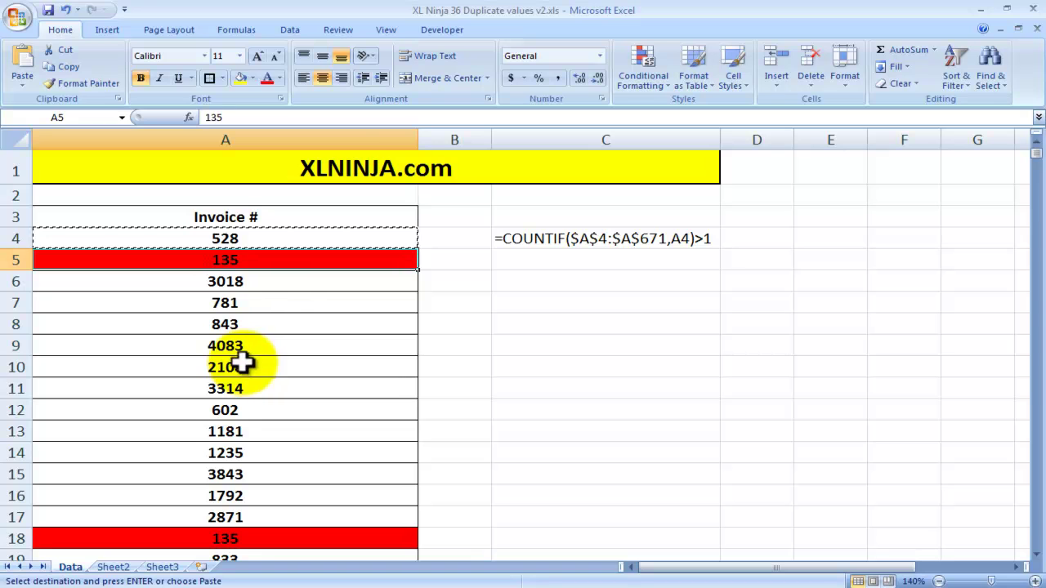
# Add a filter to the Invoice # header in A3
pyautogui.click(304, 219)
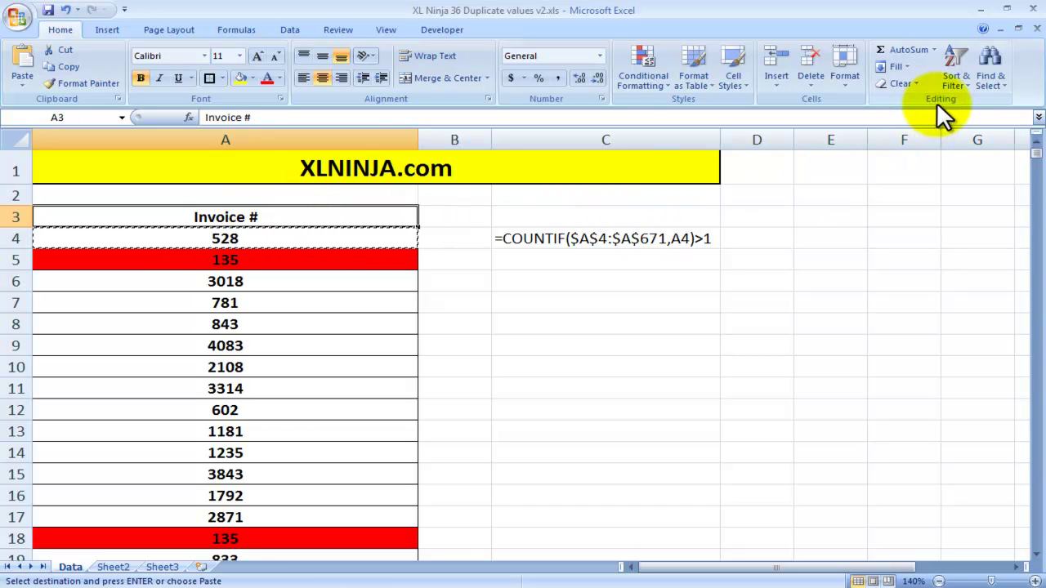
pyautogui.click(957, 82)
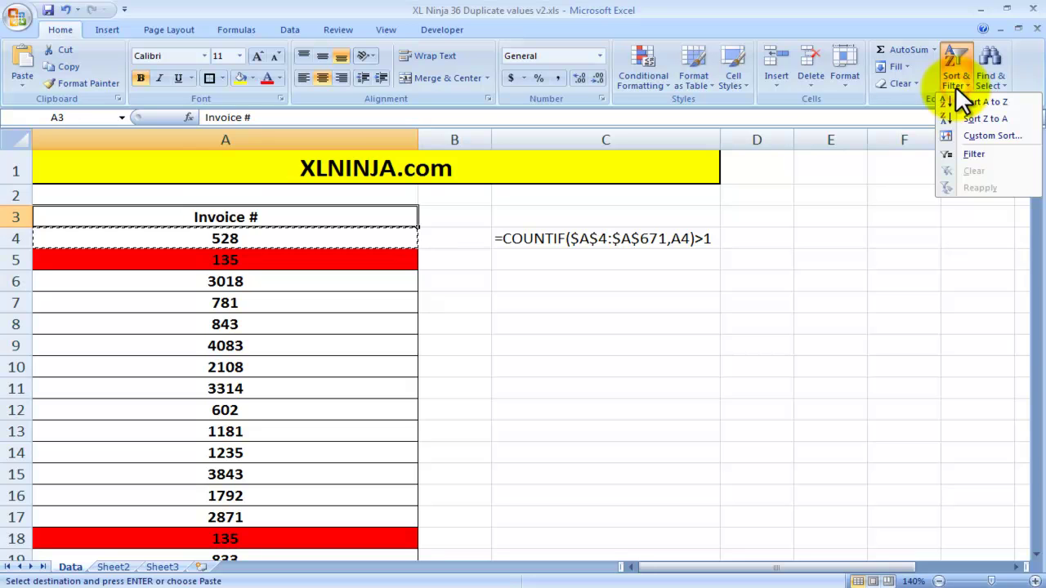
pyautogui.click(960, 154)
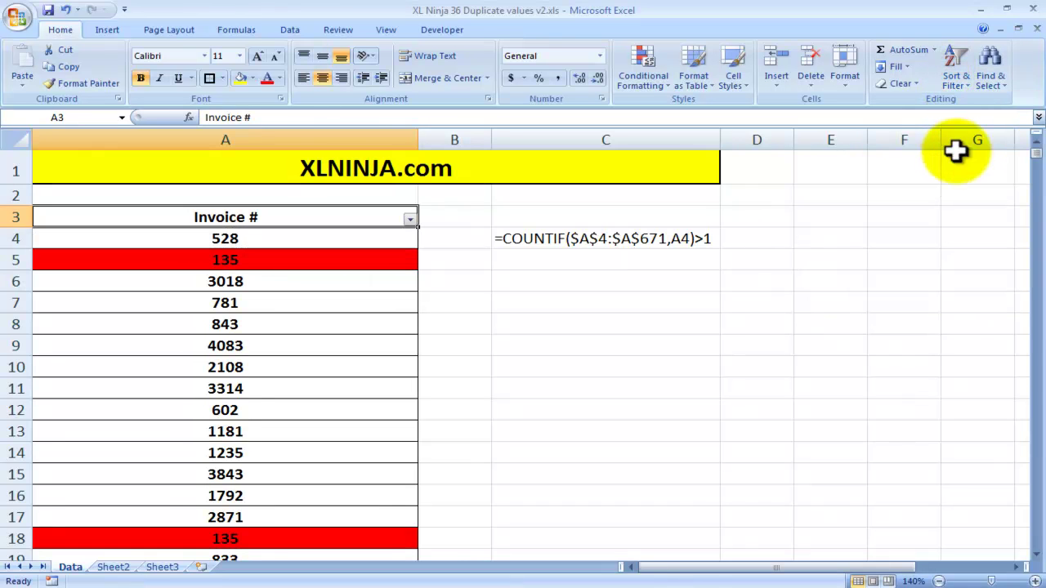
# Filter the Invoice # column by the red cell color and sort it from smallest to largest
pyautogui.click(413, 217)
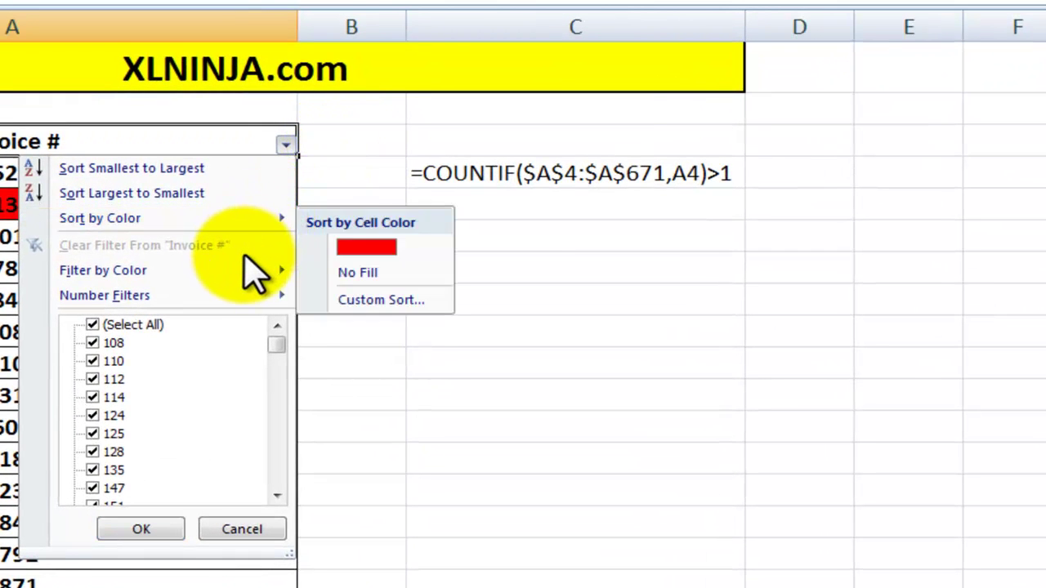
pyautogui.moveTo(241, 267)
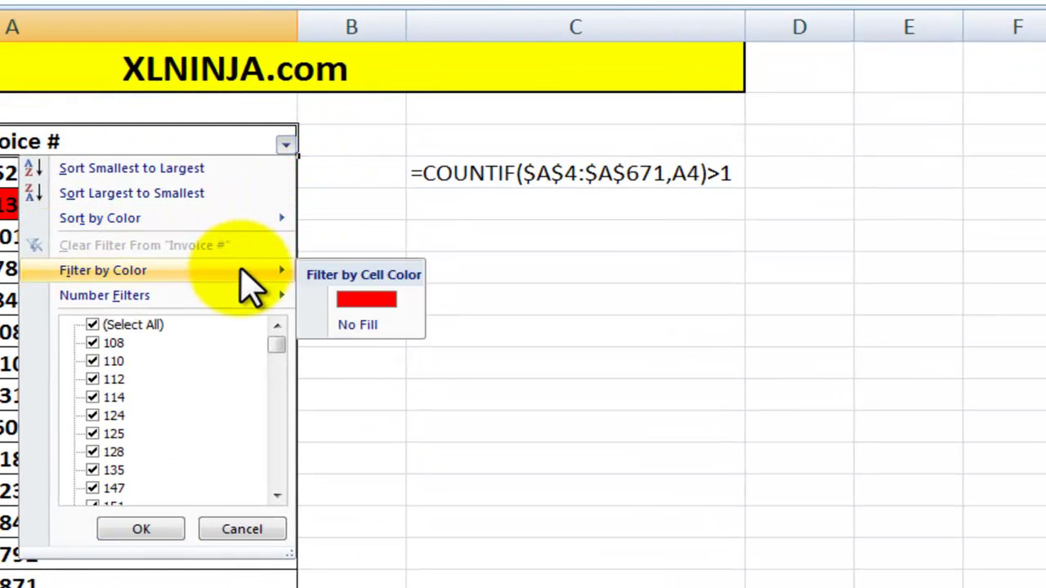
pyautogui.click(352, 302)
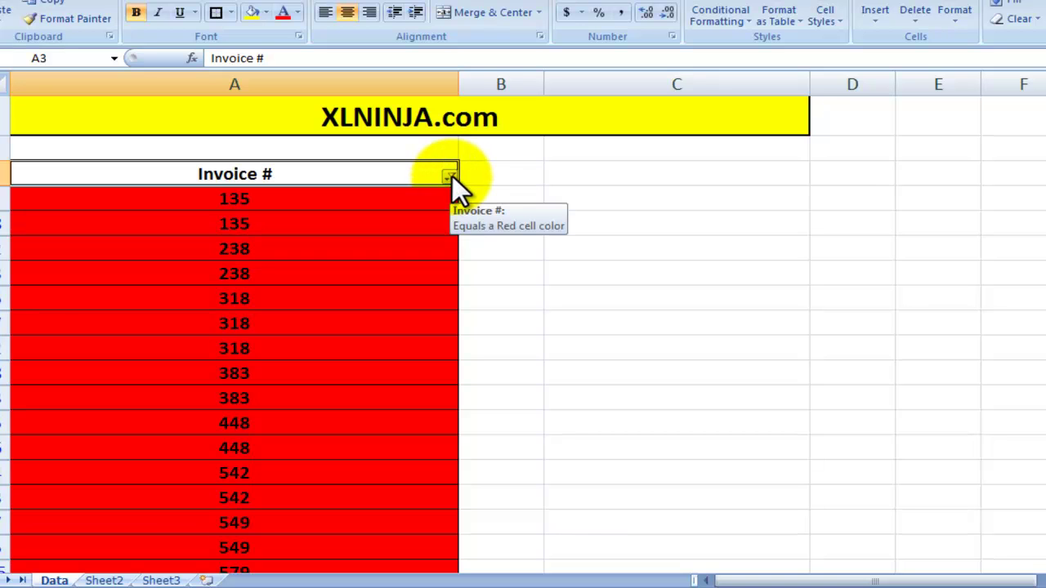
pyautogui.click(450, 176)
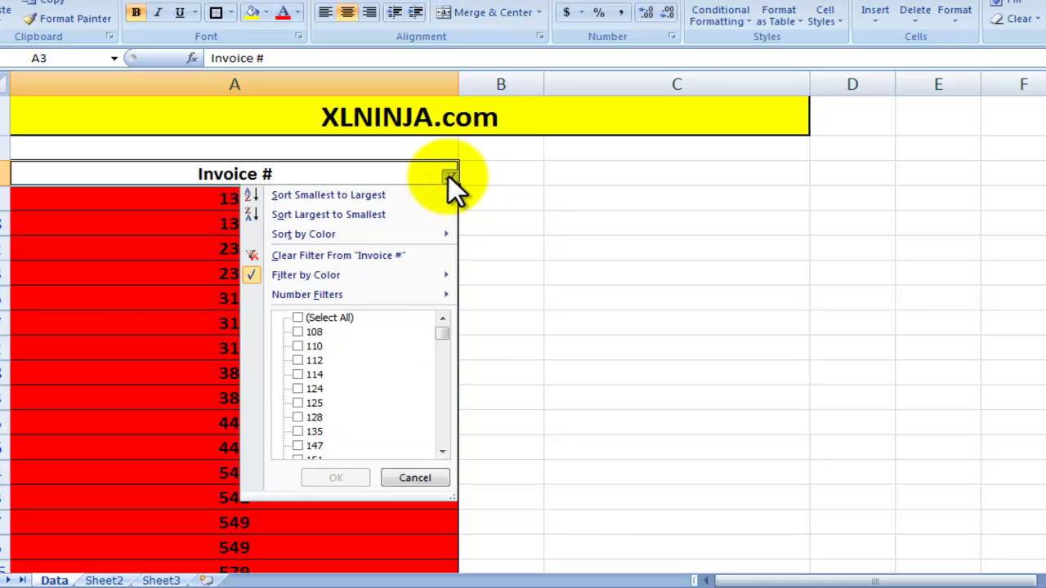
pyautogui.click(366, 196)
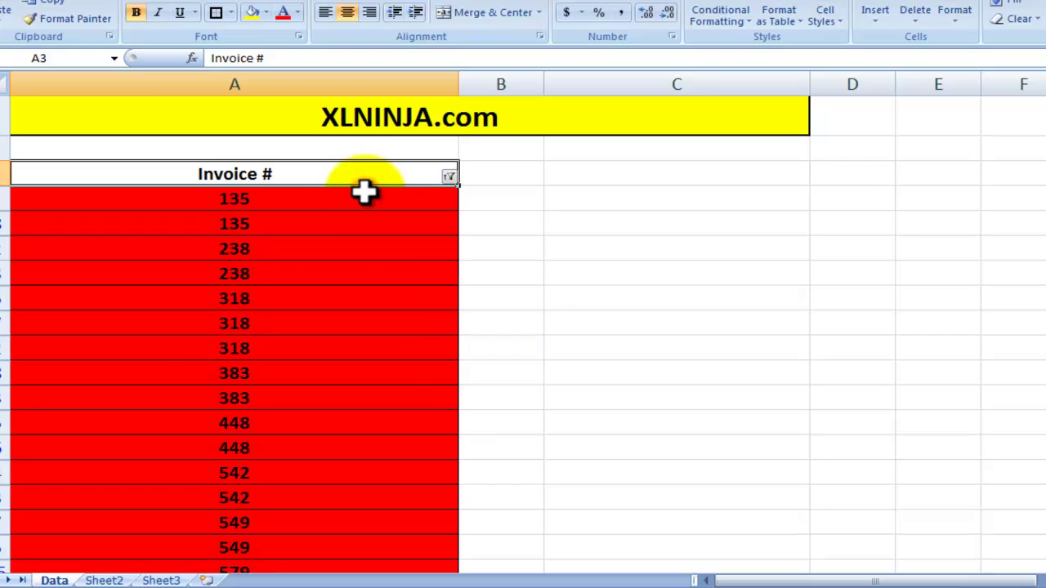
# Delete the entire row 18, which holds the second occurrence of the first duplicated invoice number
pyautogui.click(237, 204)
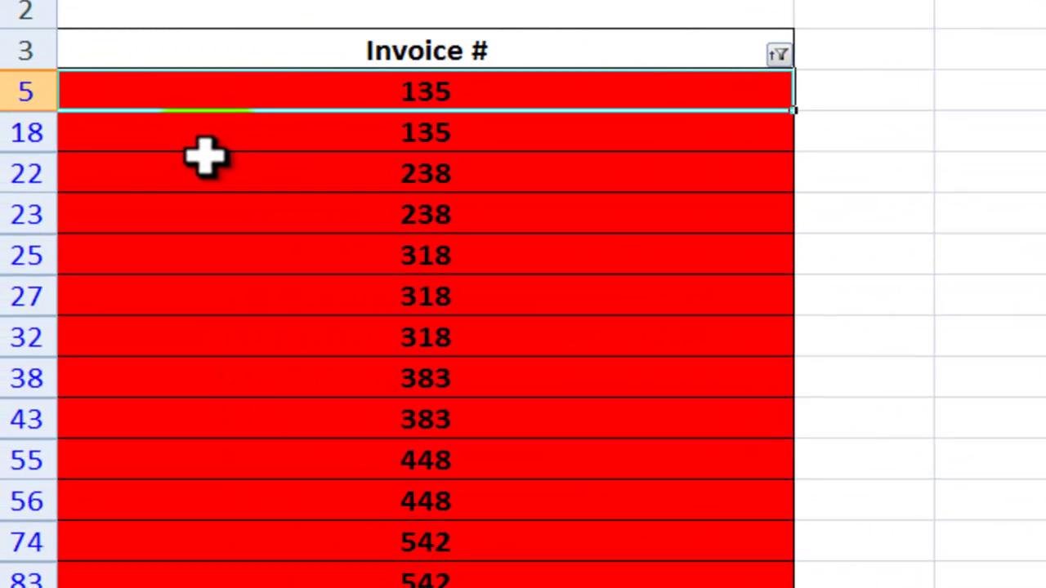
pyautogui.click(206, 158)
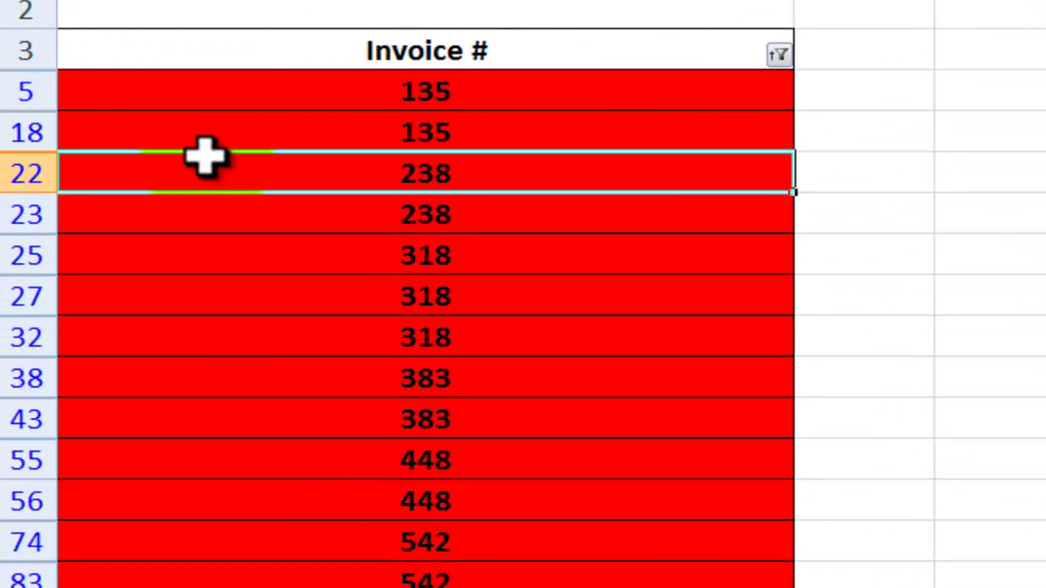
pyautogui.click(214, 141)
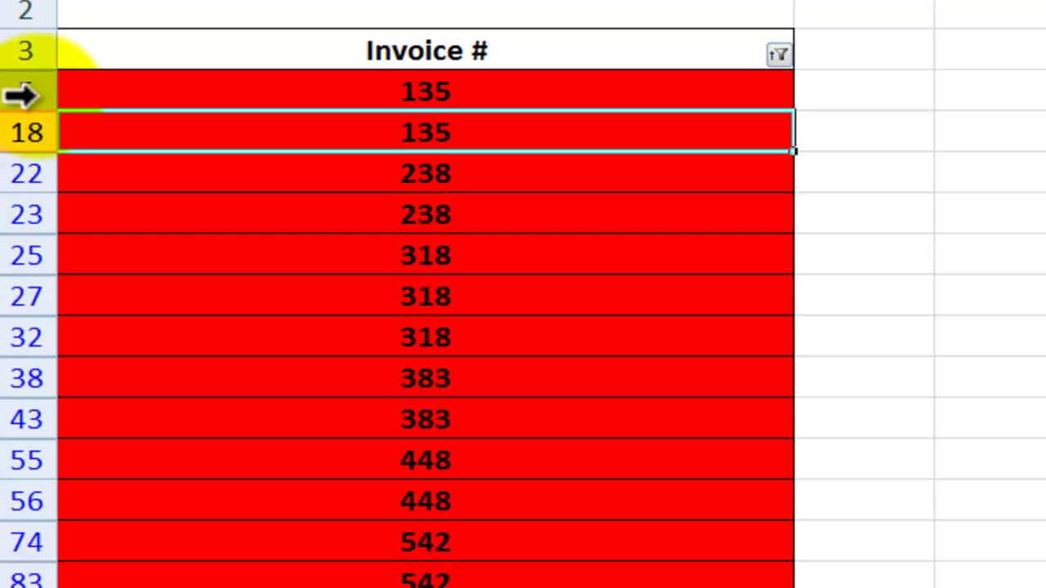
pyautogui.click(23, 133)
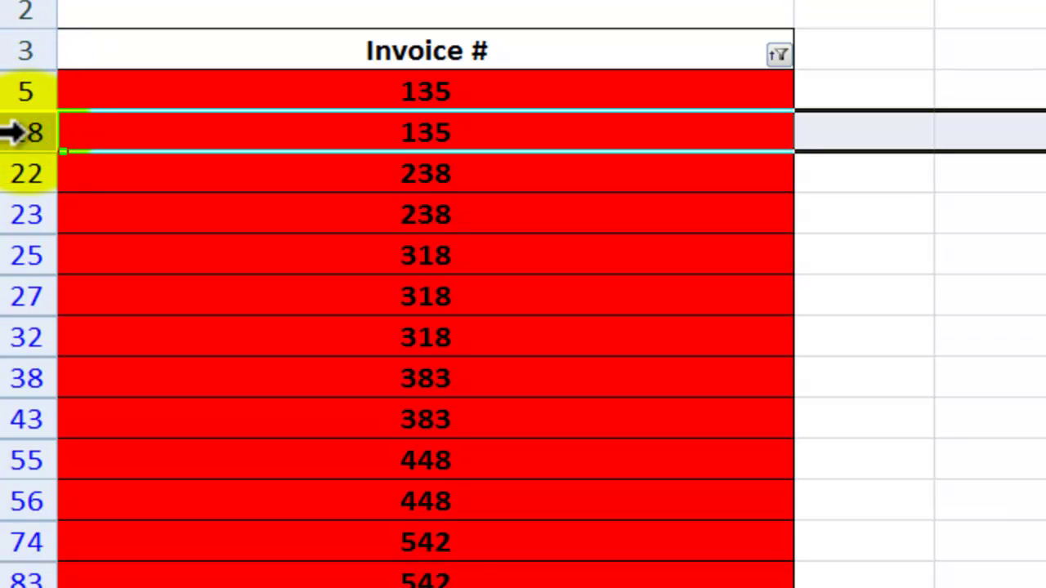
pyautogui.rightClick(24, 135)
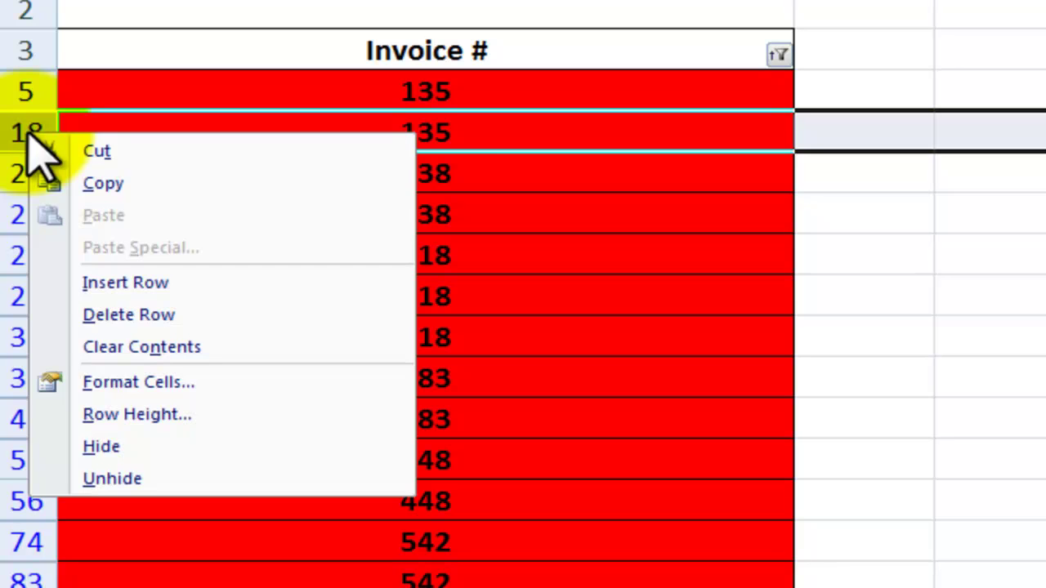
pyautogui.click(94, 315)
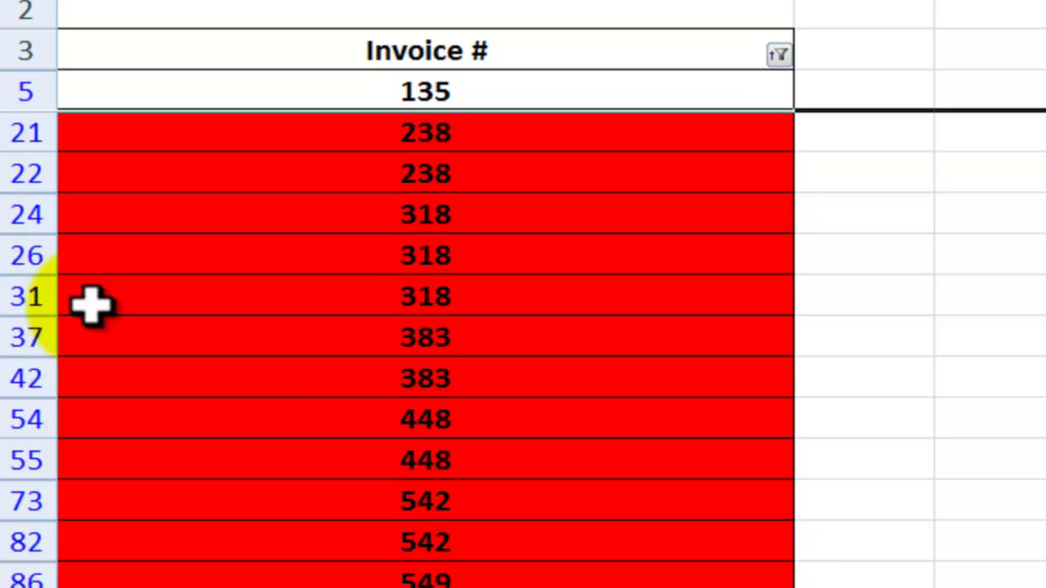
pyautogui.click(374, 91)
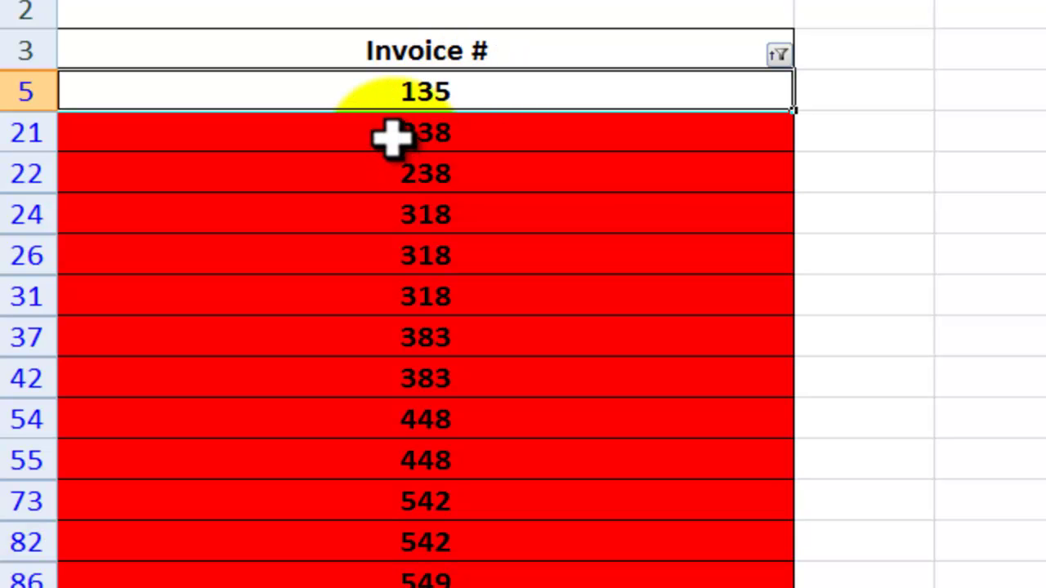
pyautogui.scroll(-7, 393, 139)
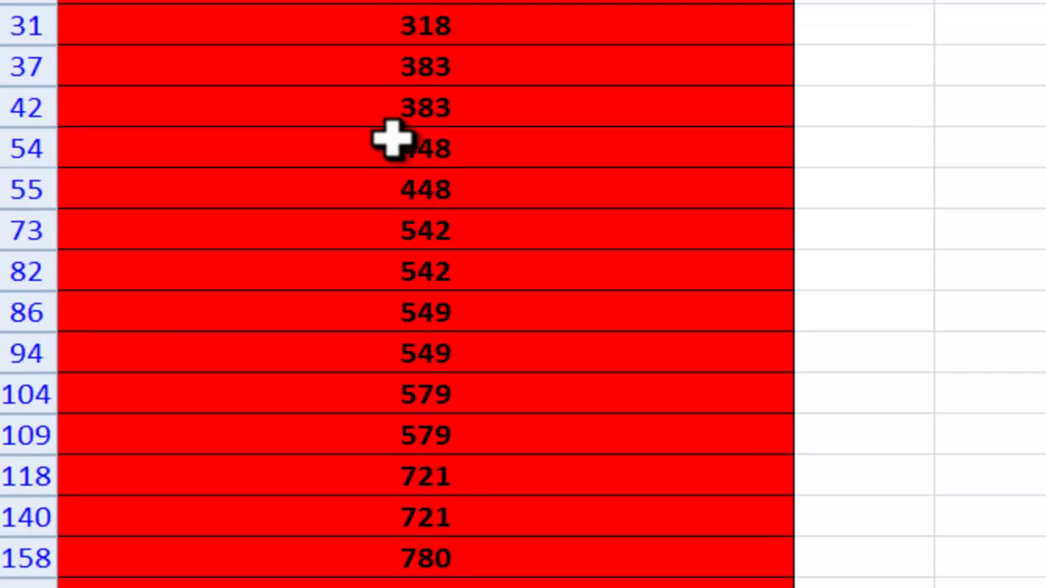